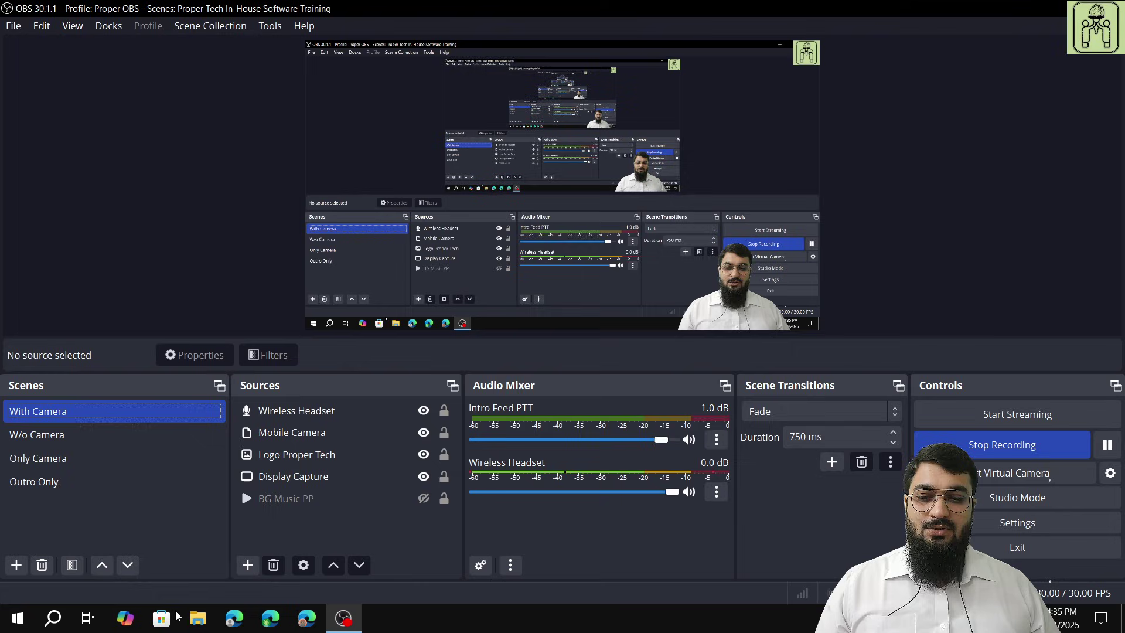
- Browse to D:\Softwares\Nitro Pro and select the Nitro_Pro_13.70.2.40 archive
{"action": "left_click", "coordinate": [201, 622]}
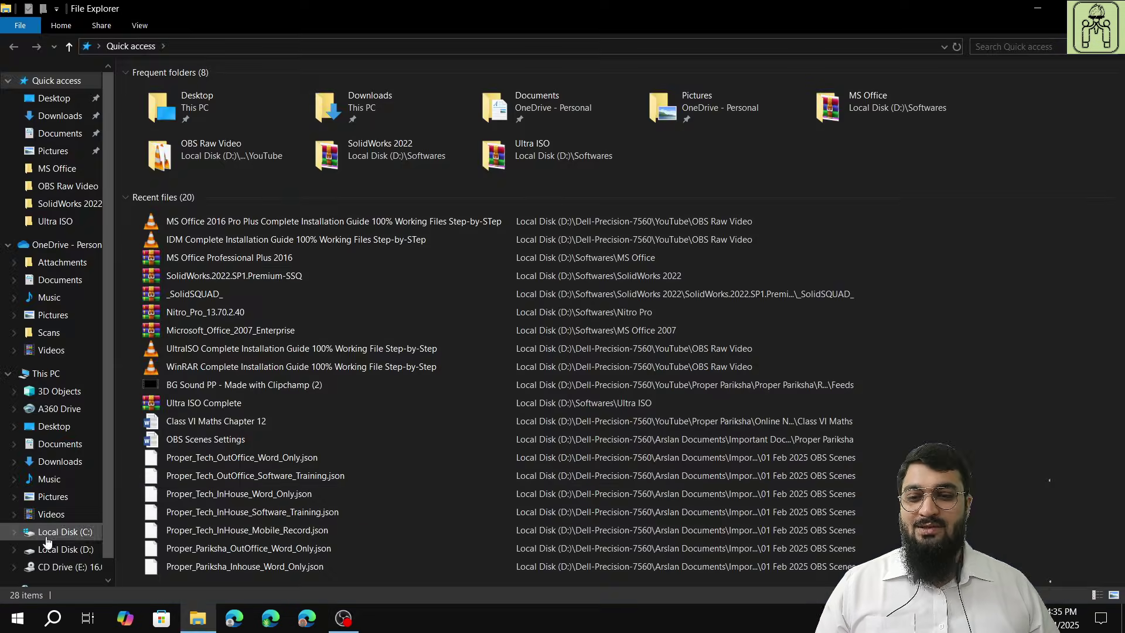
{"action": "left_click", "coordinate": [66, 548]}
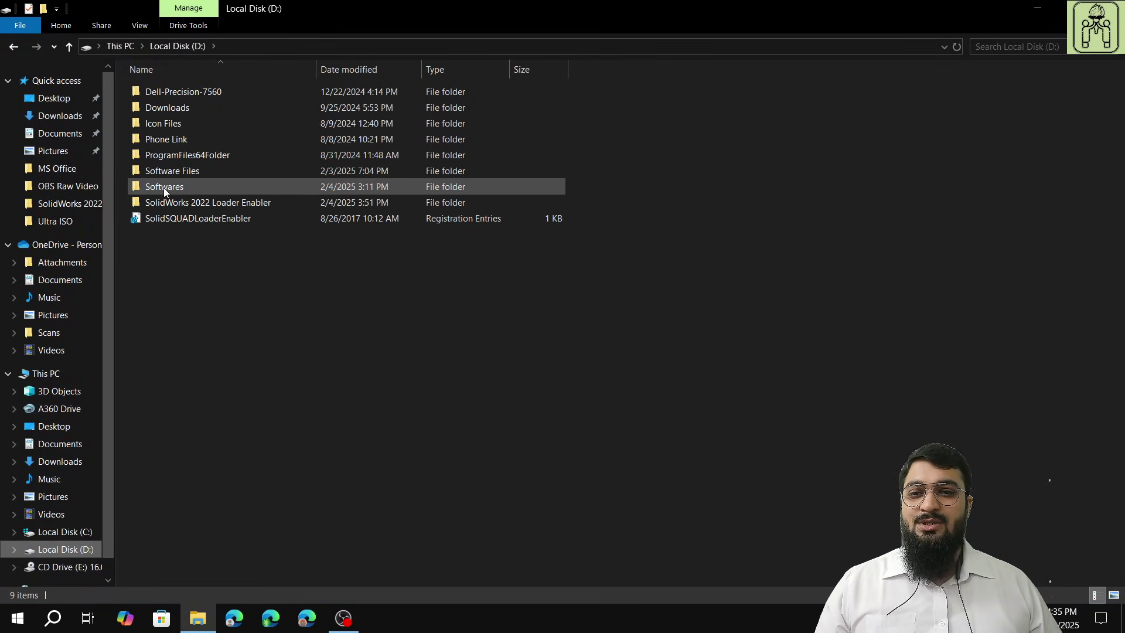
{"action": "double_click", "coordinate": [163, 187]}
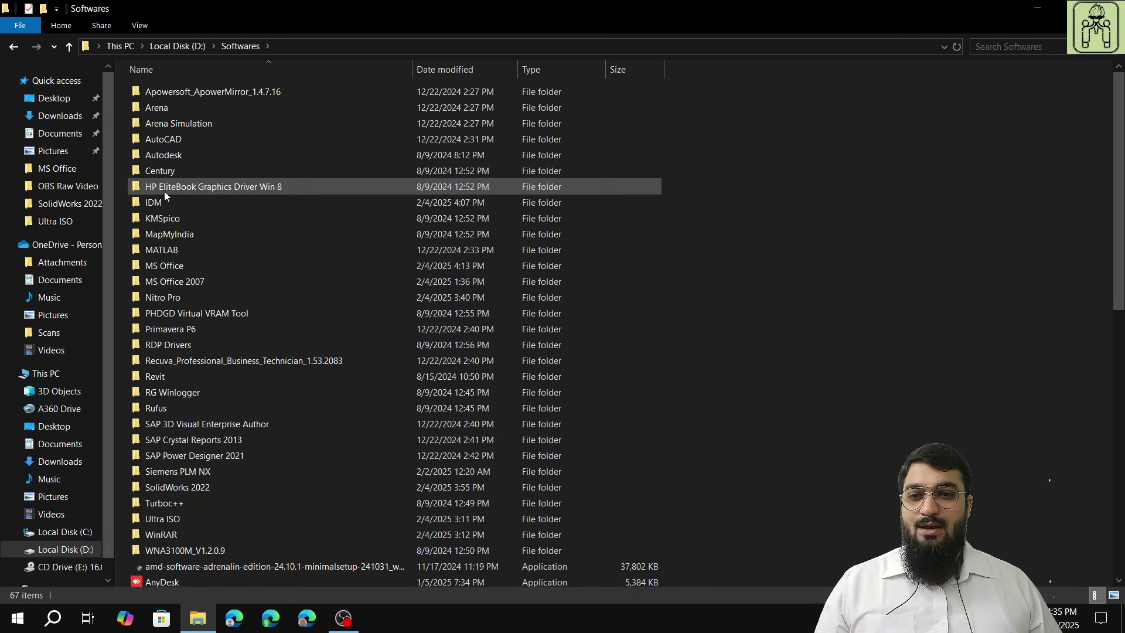
{"action": "double_click", "coordinate": [167, 204]}
{"action": "left_click", "coordinate": [13, 46]}
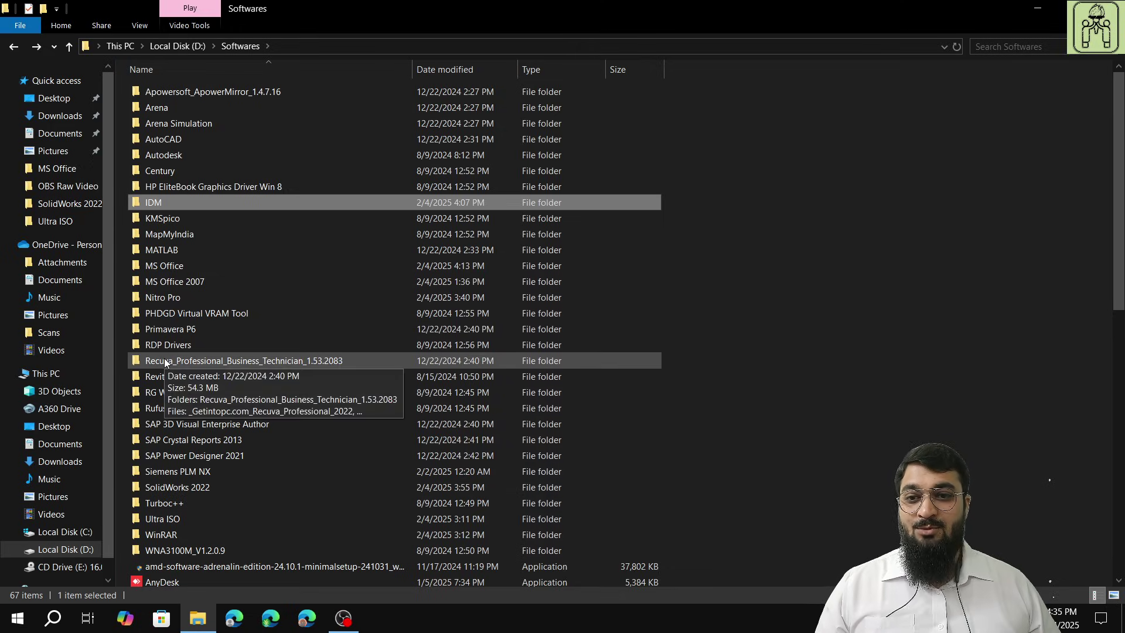
{"action": "double_click", "coordinate": [161, 297]}
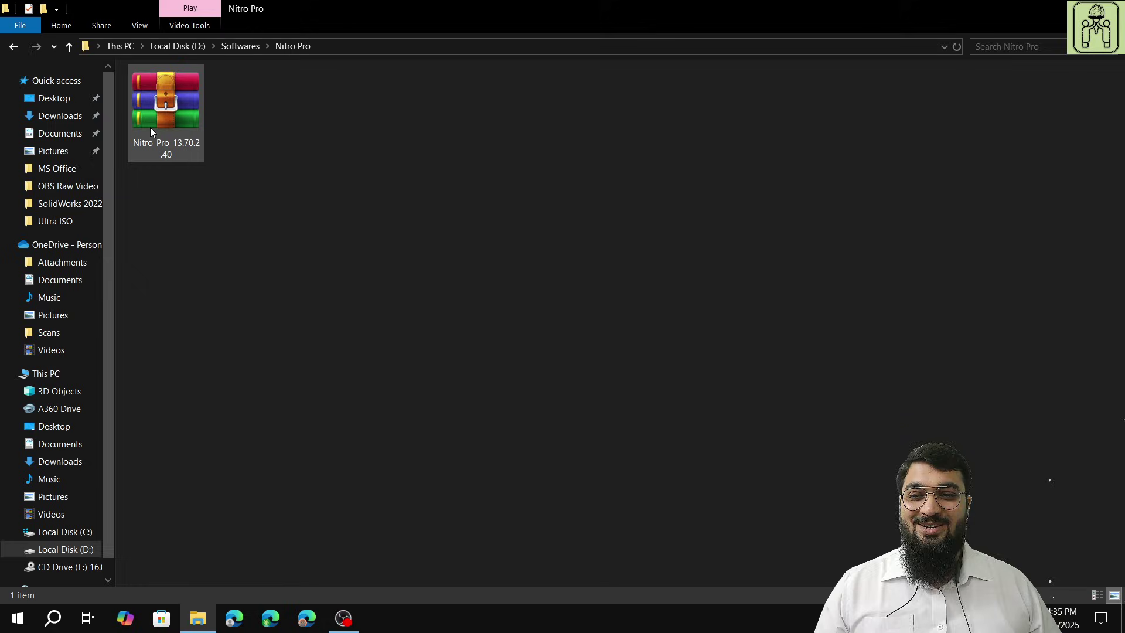
{"action": "left_click", "coordinate": [168, 123]}
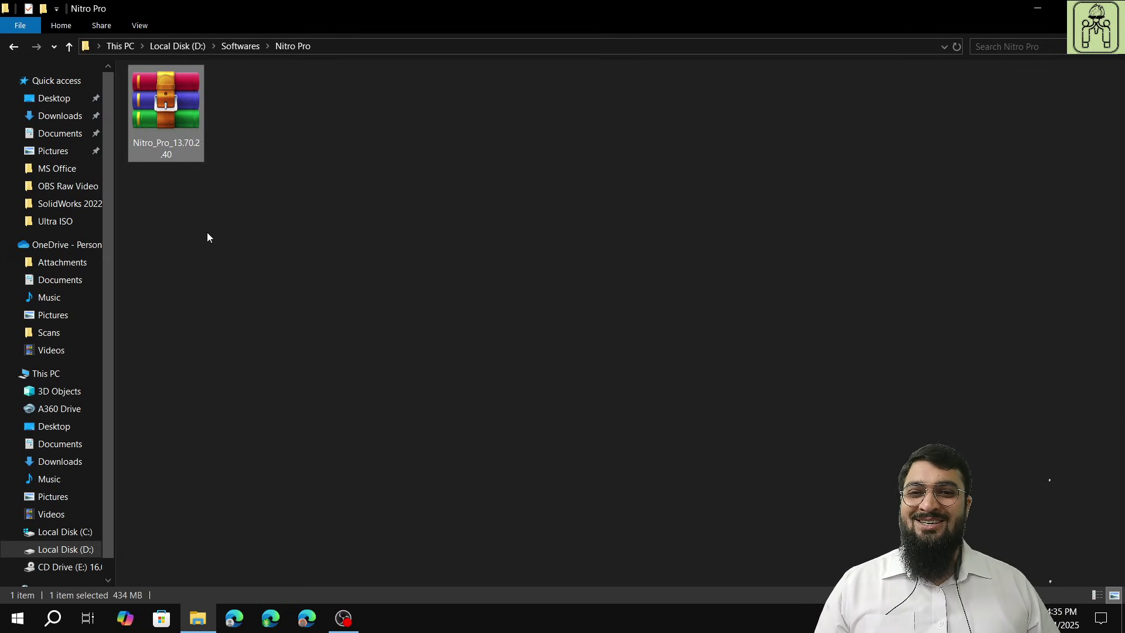
- Extract Nitro_Pro_13.70.2.40 with its password into its own folder and open that folder
{"action": "right_click", "coordinate": [154, 113]}
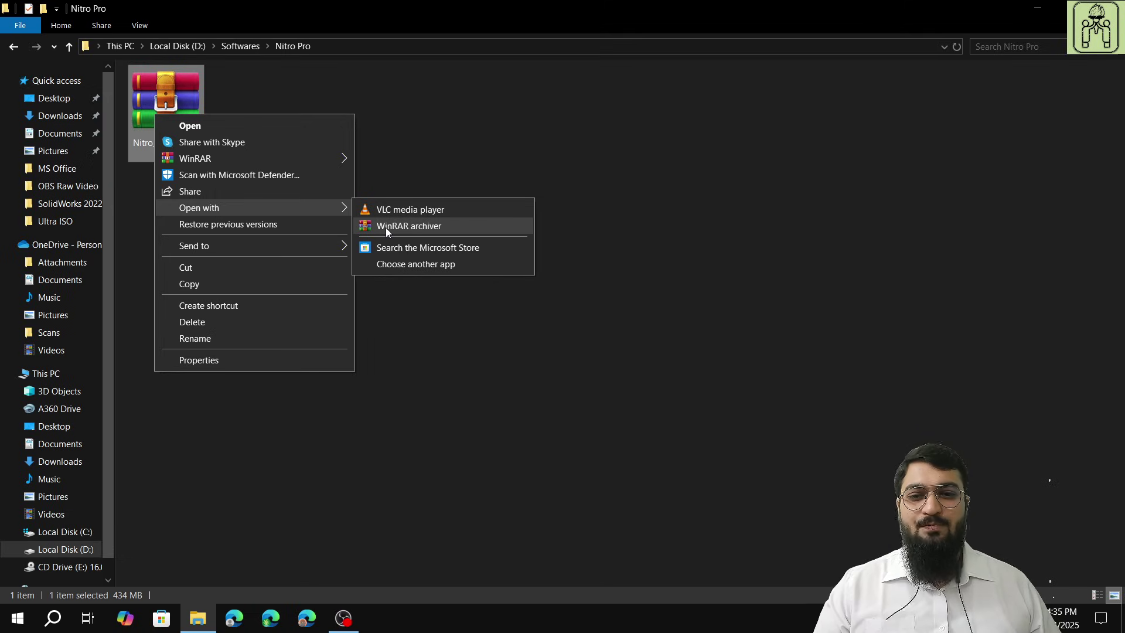
{"action": "mouse_move", "coordinate": [195, 158]}
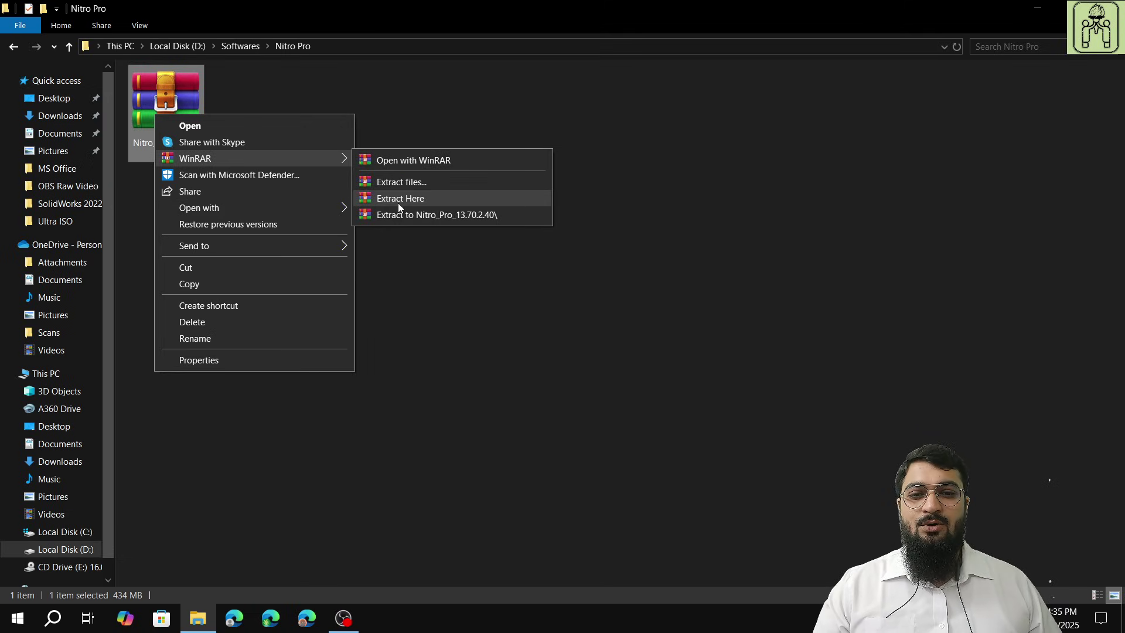
{"action": "left_click", "coordinate": [436, 214]}
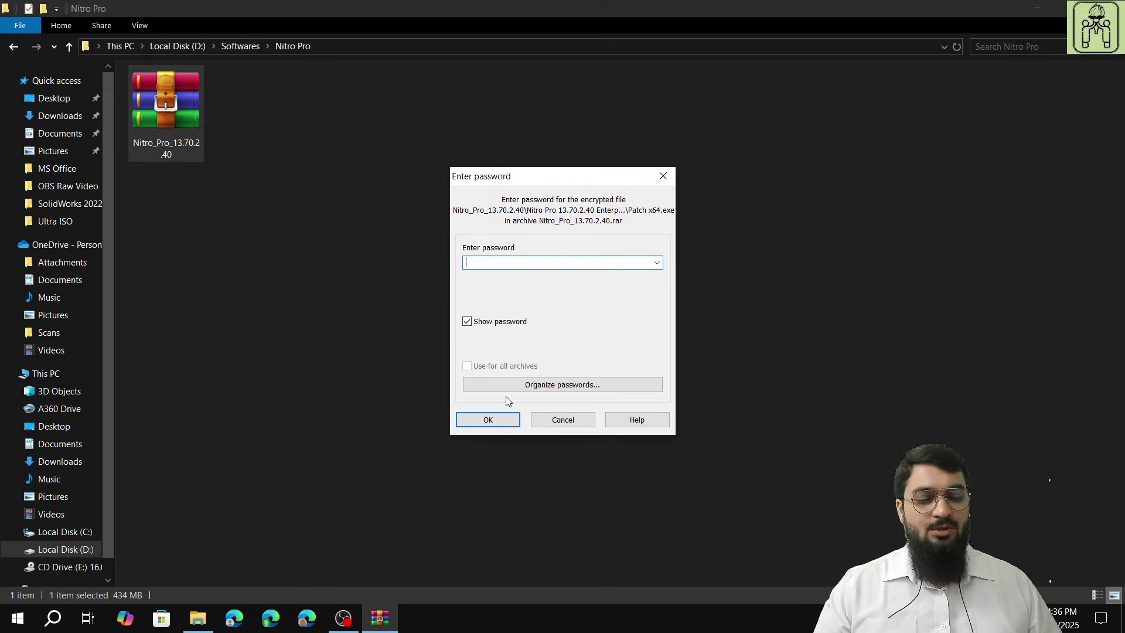
{"action": "key", "text": "Return"}
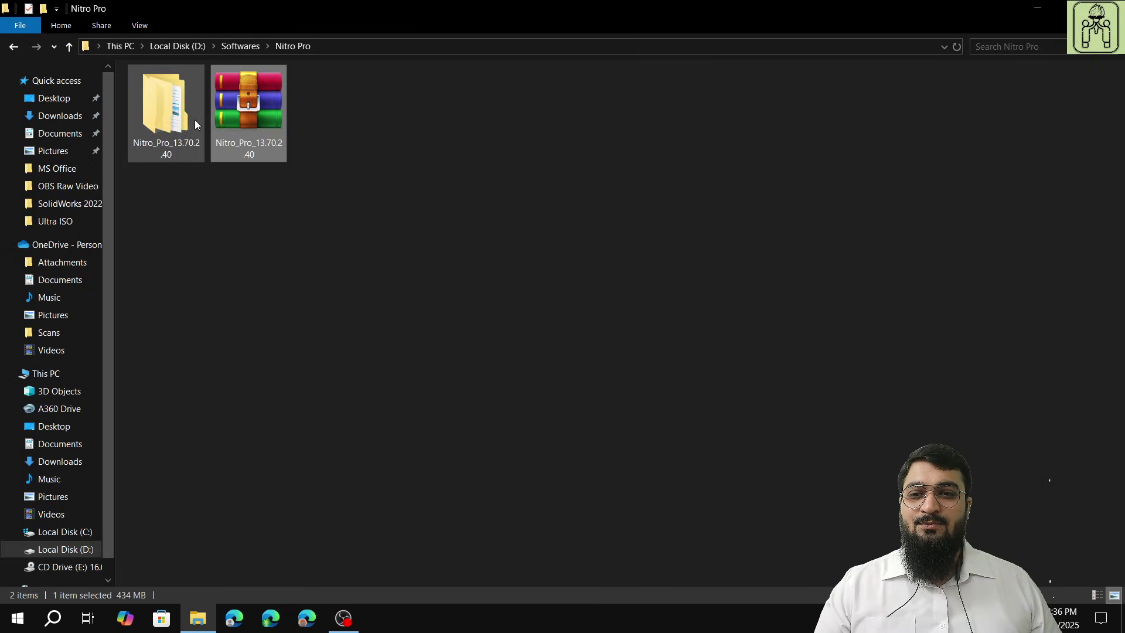
{"action": "double_click", "coordinate": [194, 120]}
- Open the nested Nitro_Pro_13.70.2.40 folder and check the system type on Settings' About page
{"action": "double_click", "coordinate": [191, 93]}
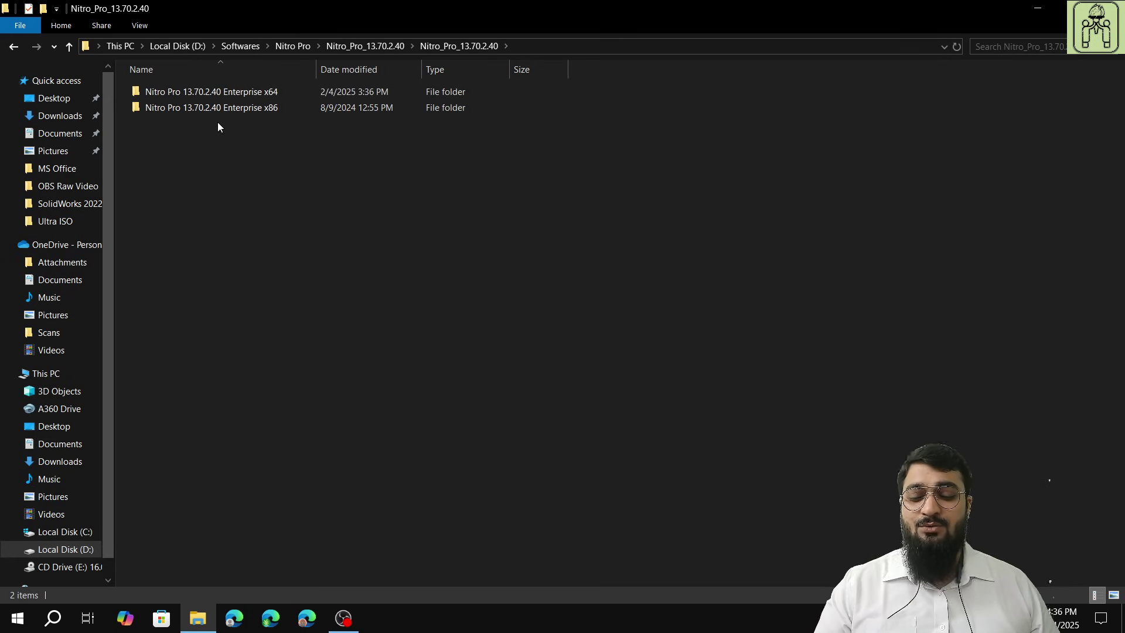
{"action": "left_click", "coordinate": [18, 618]}
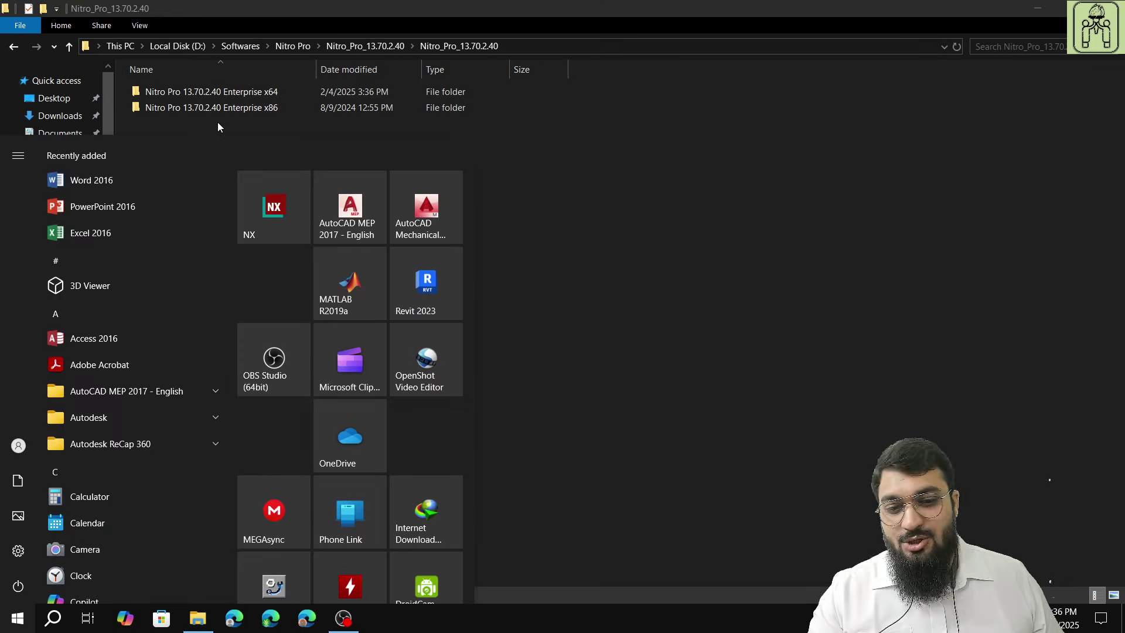
{"action": "left_click", "coordinate": [19, 552]}
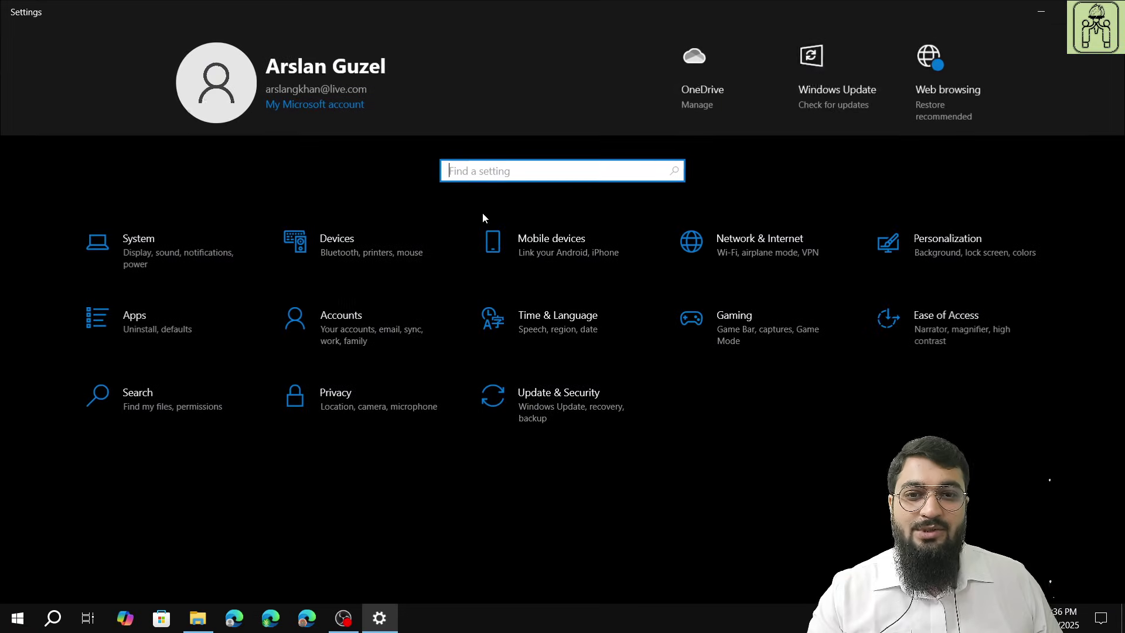
{"action": "type", "text": "about"}
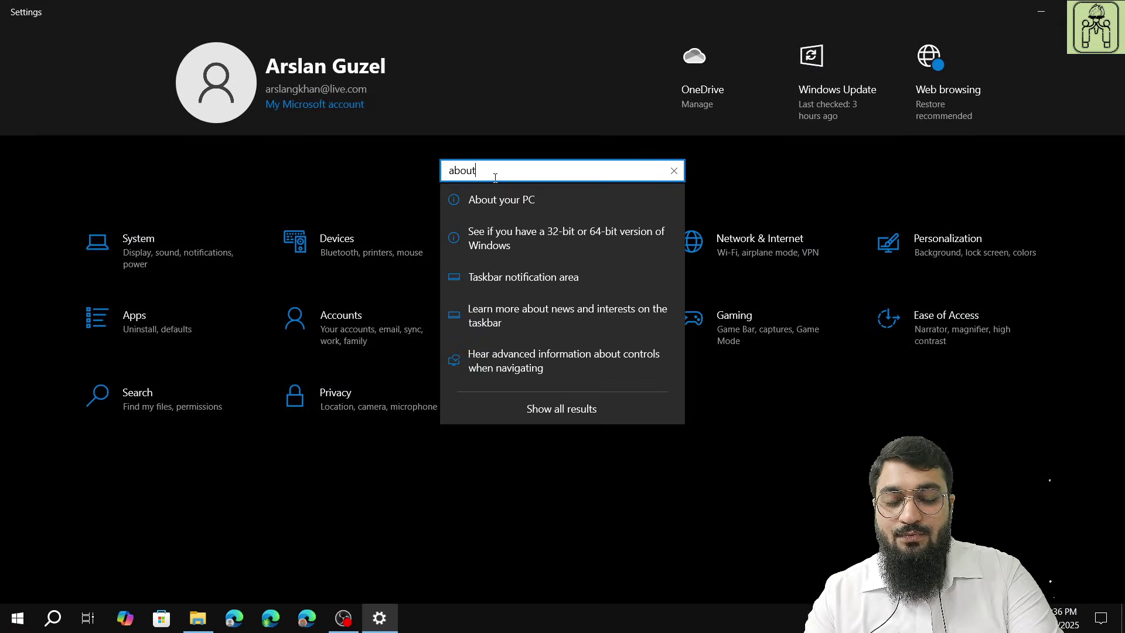
{"action": "left_click", "coordinate": [502, 200]}
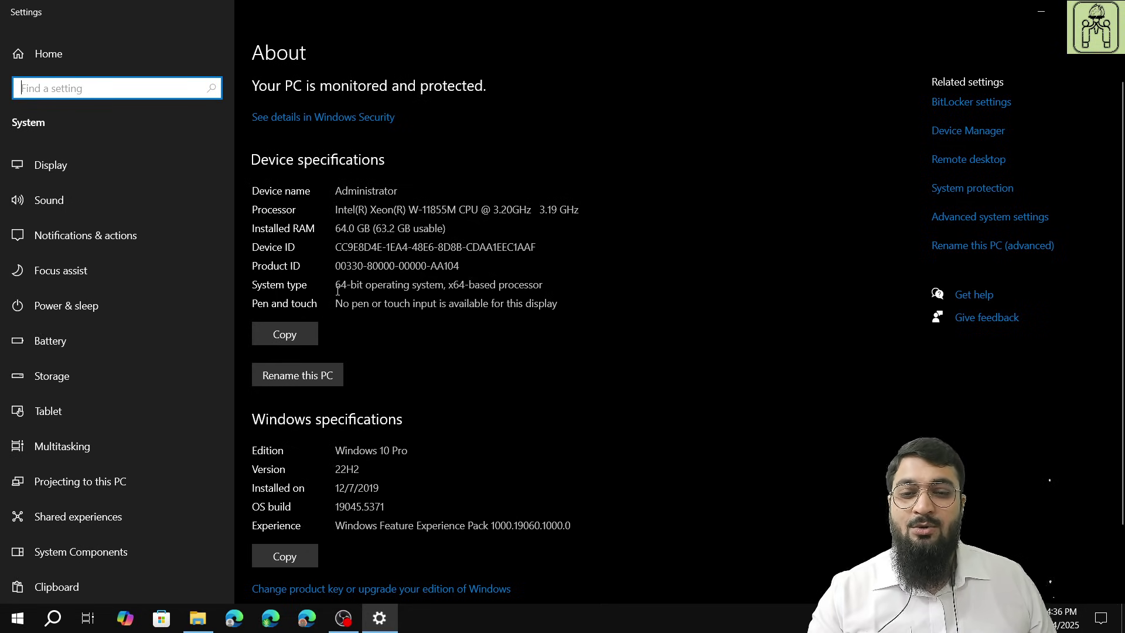
- Close Settings and start the nitro_pro13_x64 installer from the Enterprise x64 folder
{"action": "key", "text": "alt+F4"}
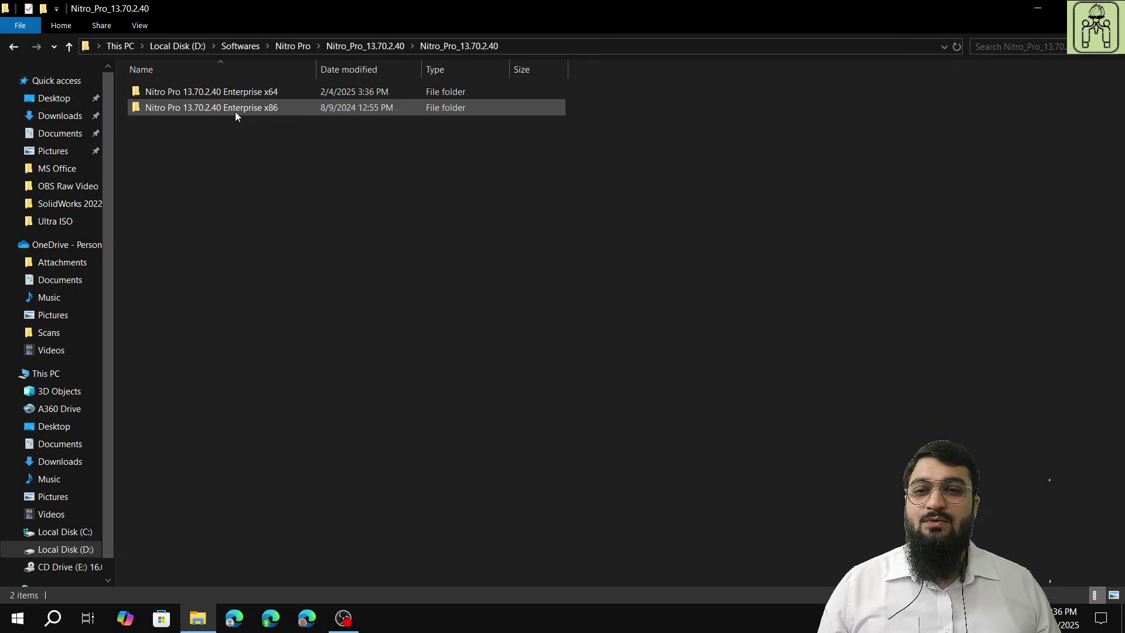
{"action": "double_click", "coordinate": [241, 91]}
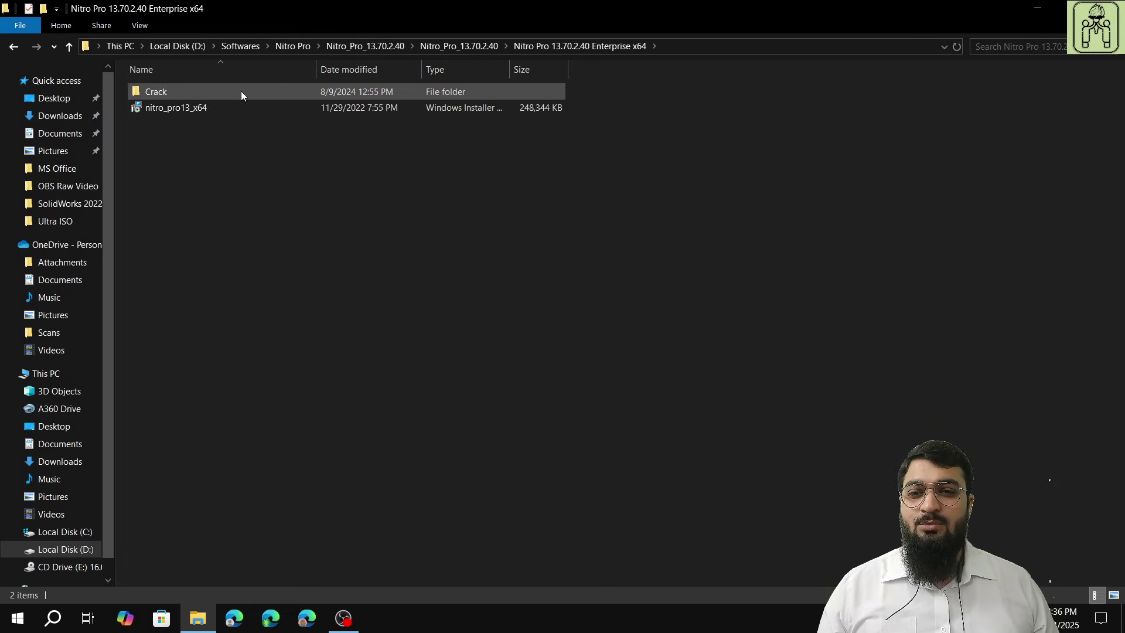
{"action": "right_click", "coordinate": [188, 106]}
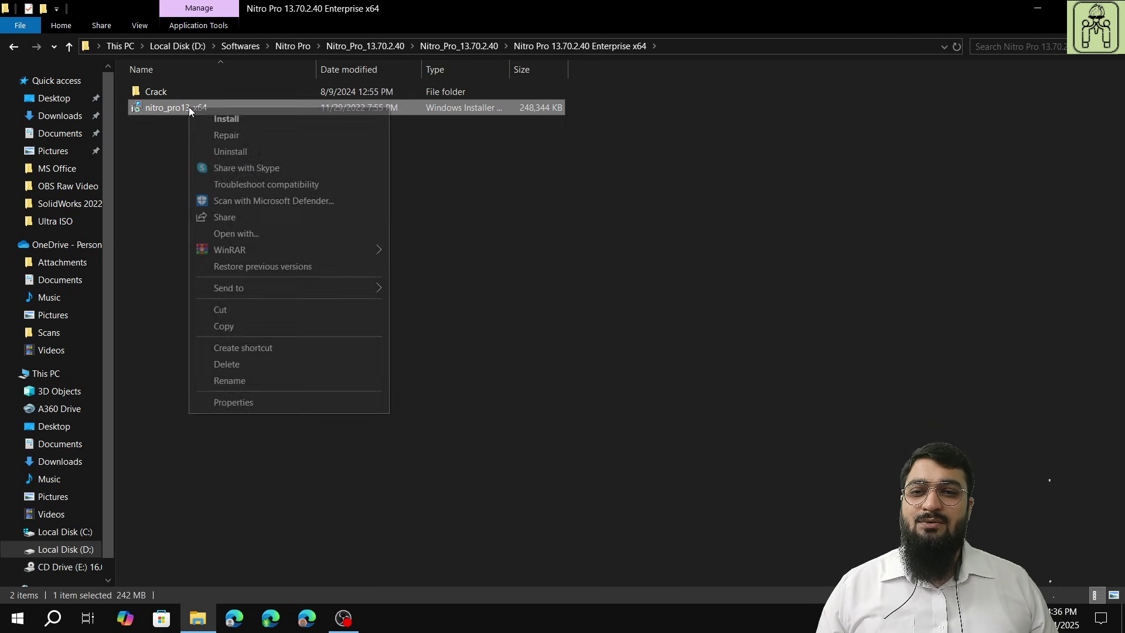
{"action": "left_click", "coordinate": [223, 122]}
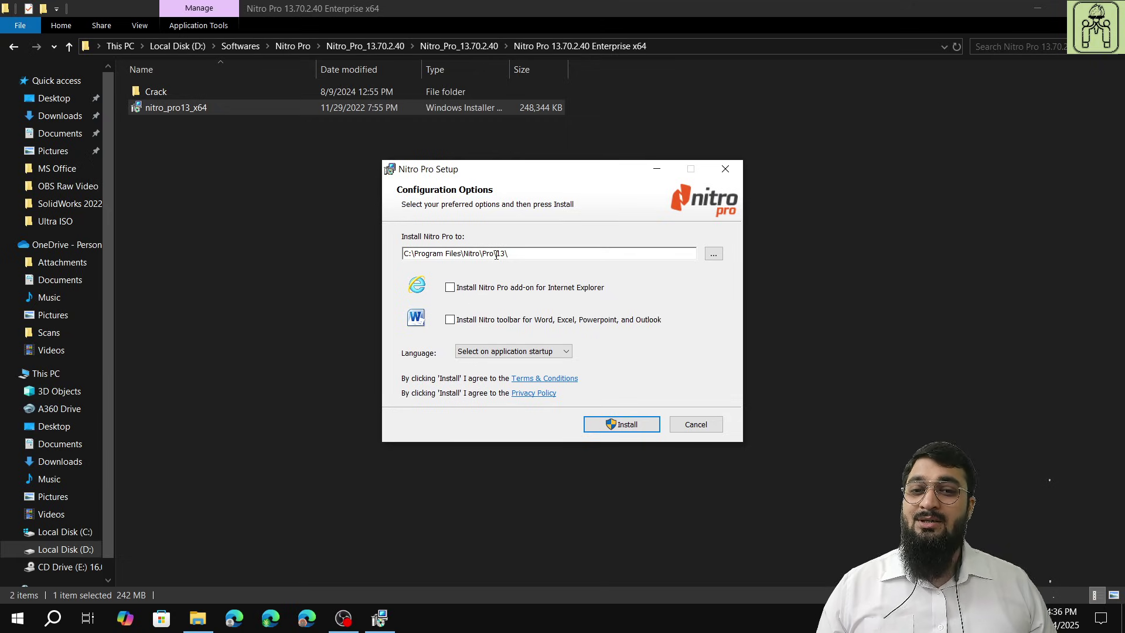
- Install Nitro Pro in English, with Launch Nitro Pro now unticked
{"action": "left_click", "coordinate": [566, 351]}
{"action": "left_click", "coordinate": [525, 373]}
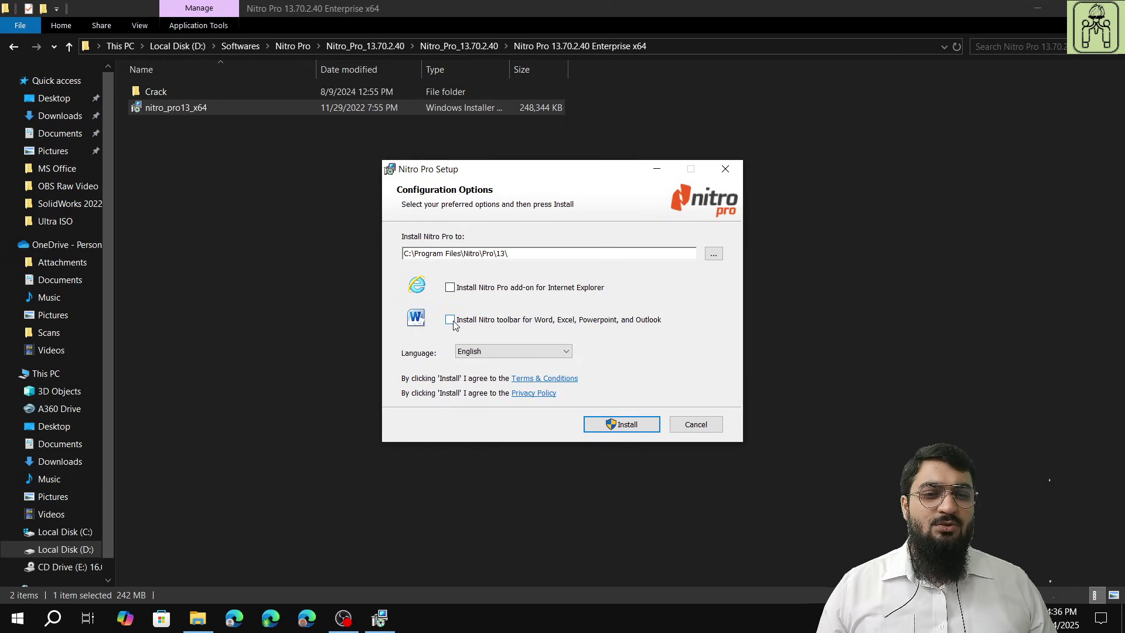
{"action": "left_click", "coordinate": [626, 424]}
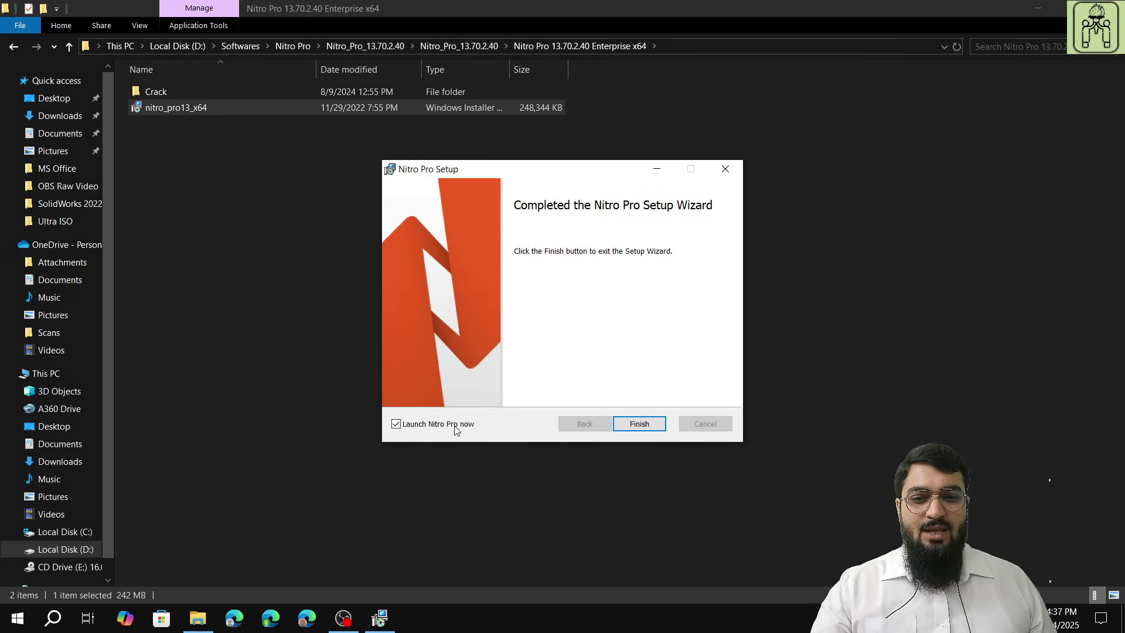
{"action": "left_click", "coordinate": [397, 424]}
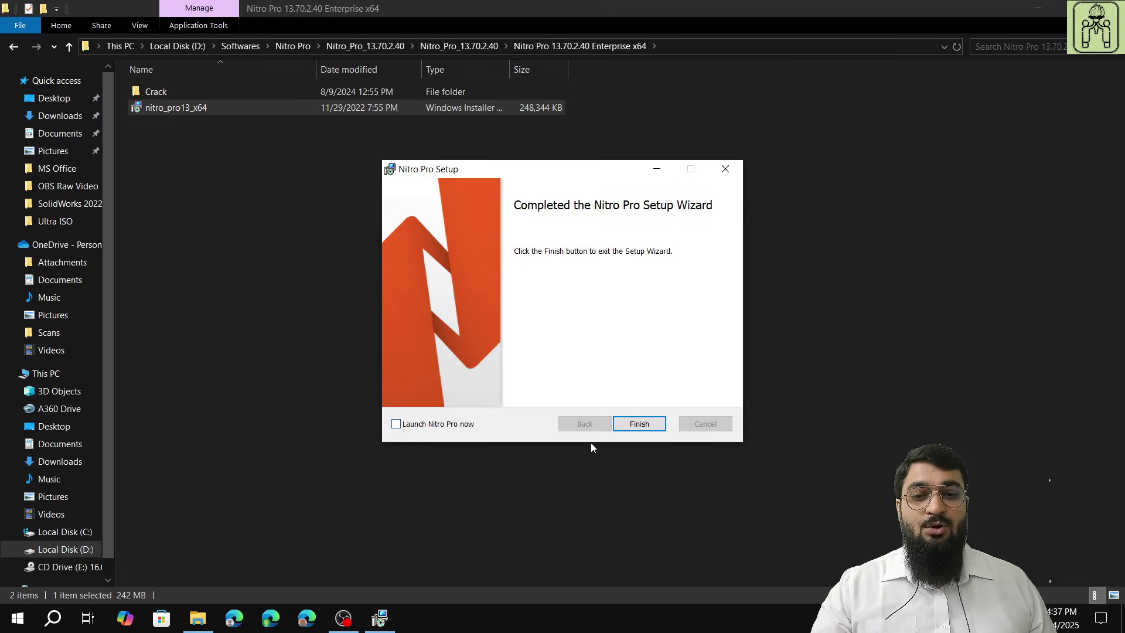
- Close the finished installer and open the Crack folder
{"action": "left_click", "coordinate": [639, 423]}
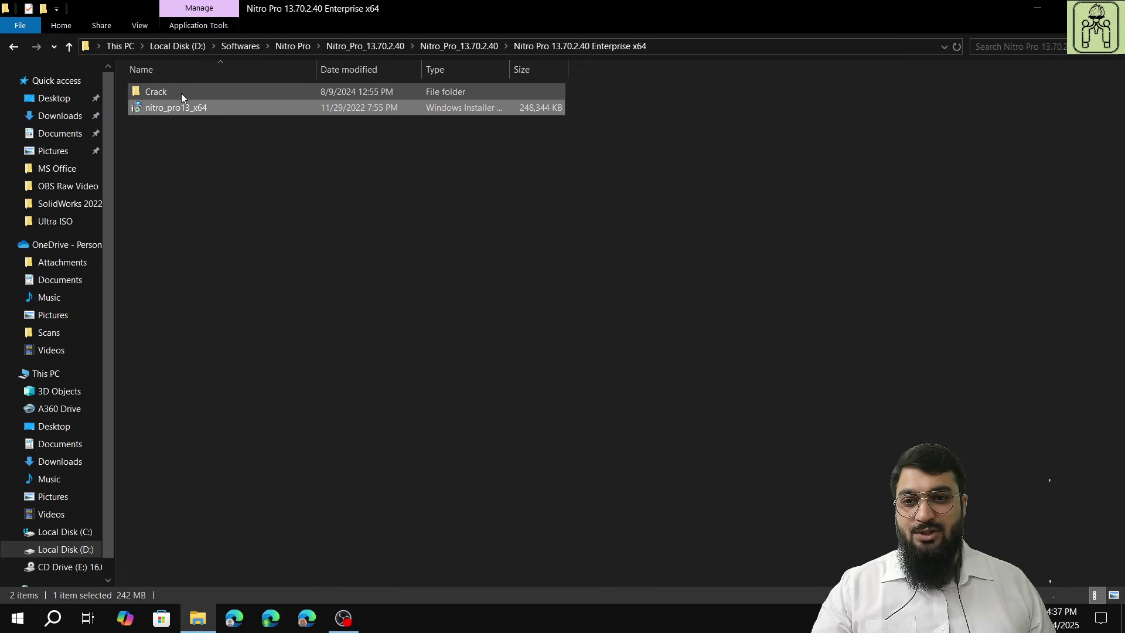
{"action": "double_click", "coordinate": [181, 94]}
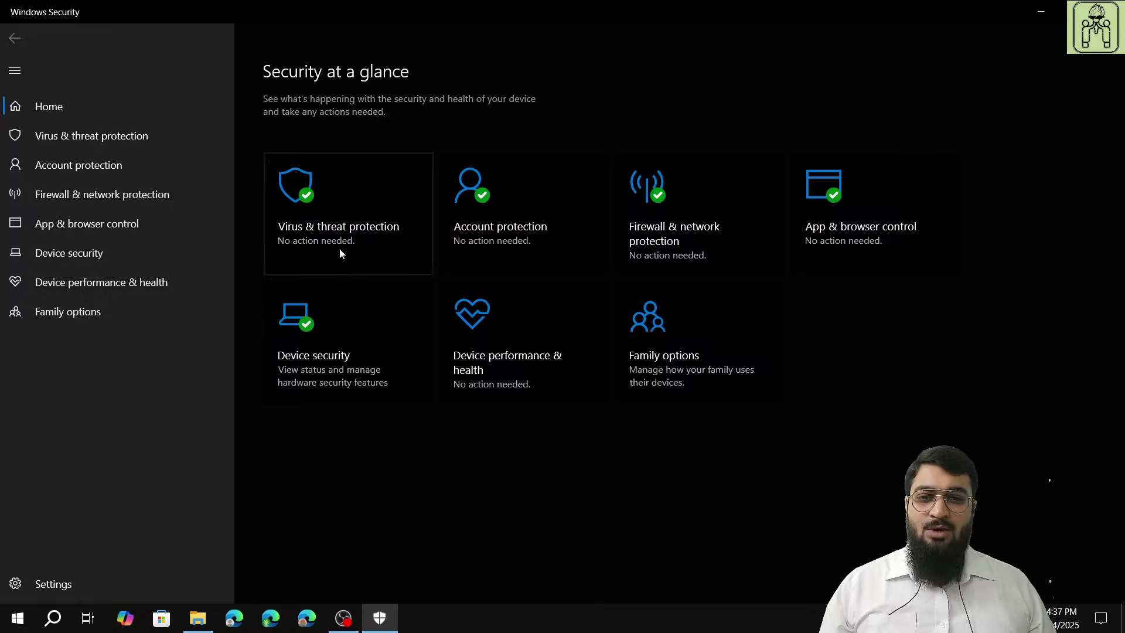
- Open Protection history and inspect the 4:24 PM, Threat allowed and 4:23 PM entries
{"action": "left_click", "coordinate": [339, 248]}
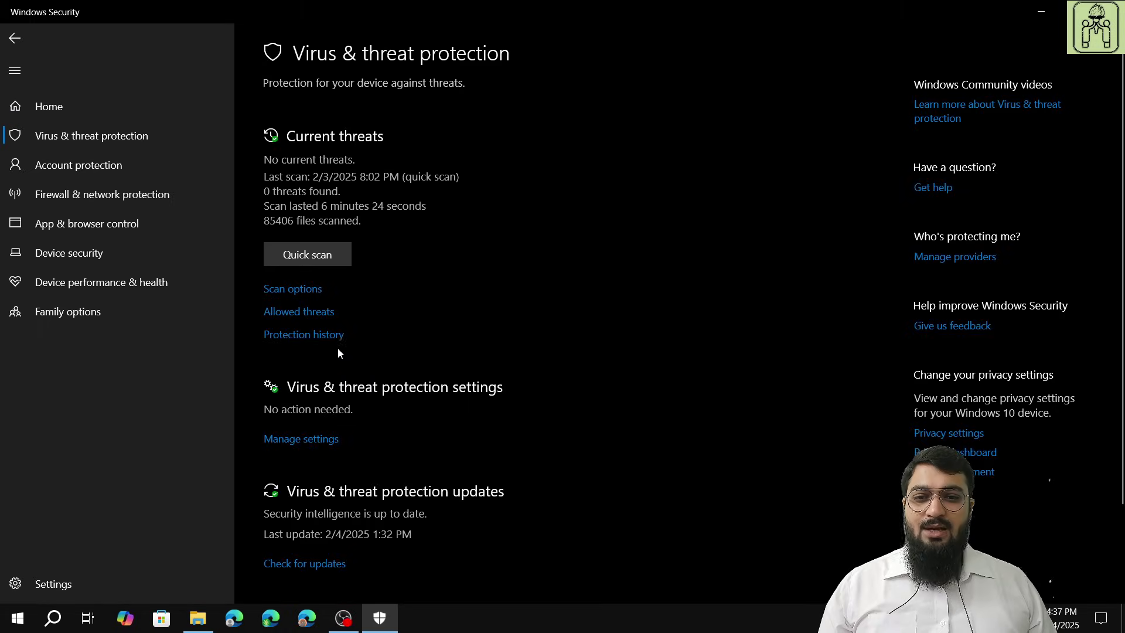
{"action": "left_click", "coordinate": [317, 335]}
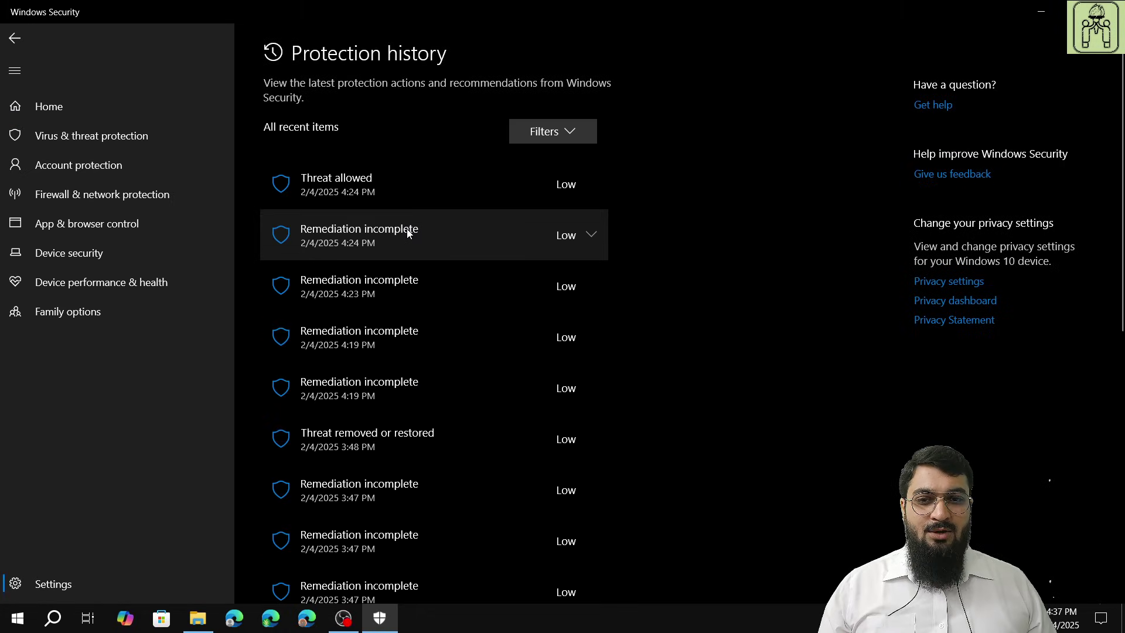
{"action": "left_click", "coordinate": [407, 229]}
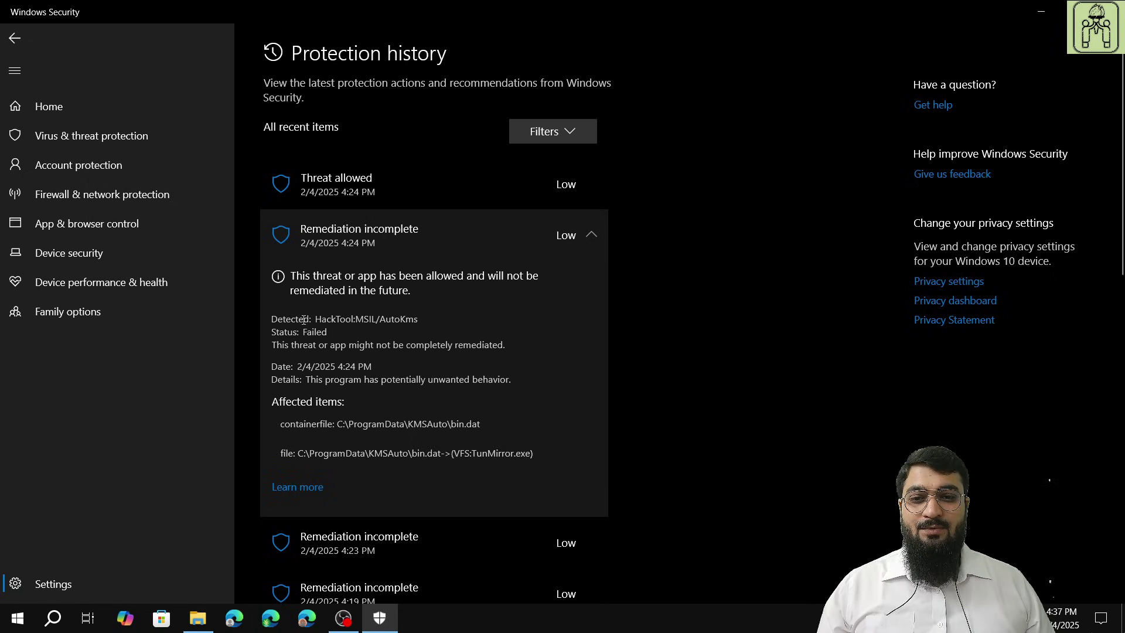
{"action": "left_click", "coordinate": [343, 204]}
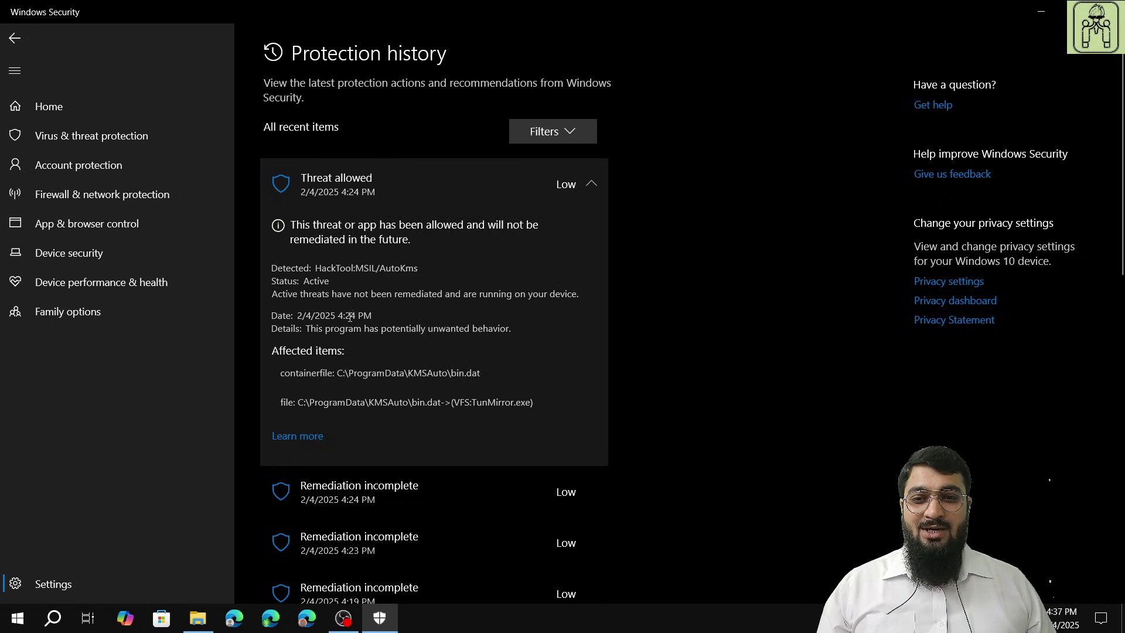
{"action": "left_click", "coordinate": [441, 537]}
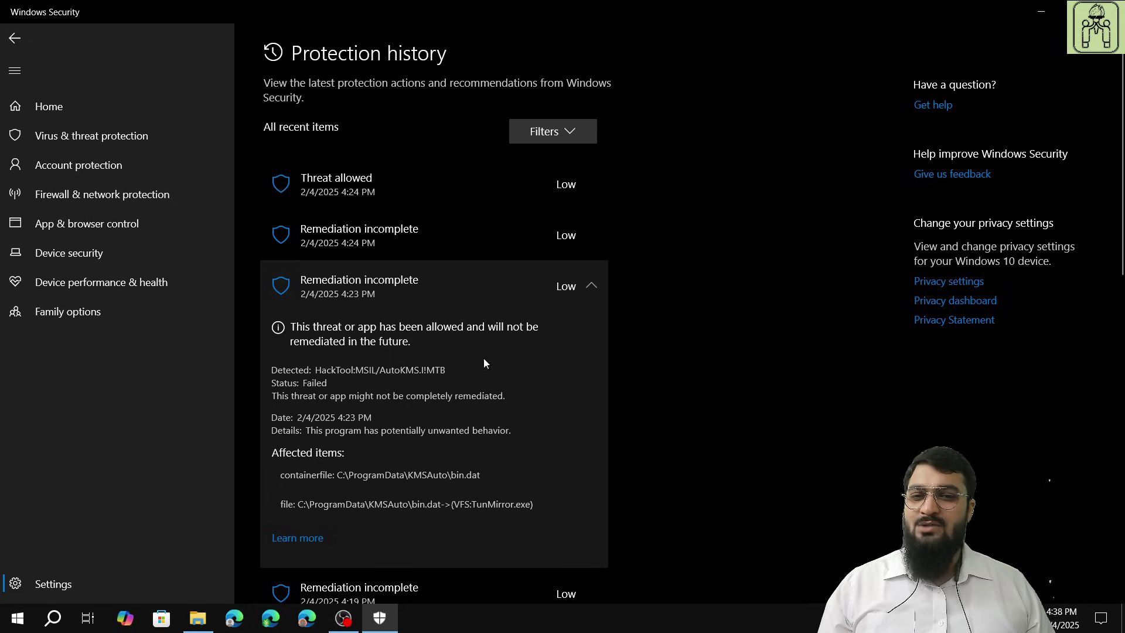
{"action": "left_click", "coordinate": [575, 296]}
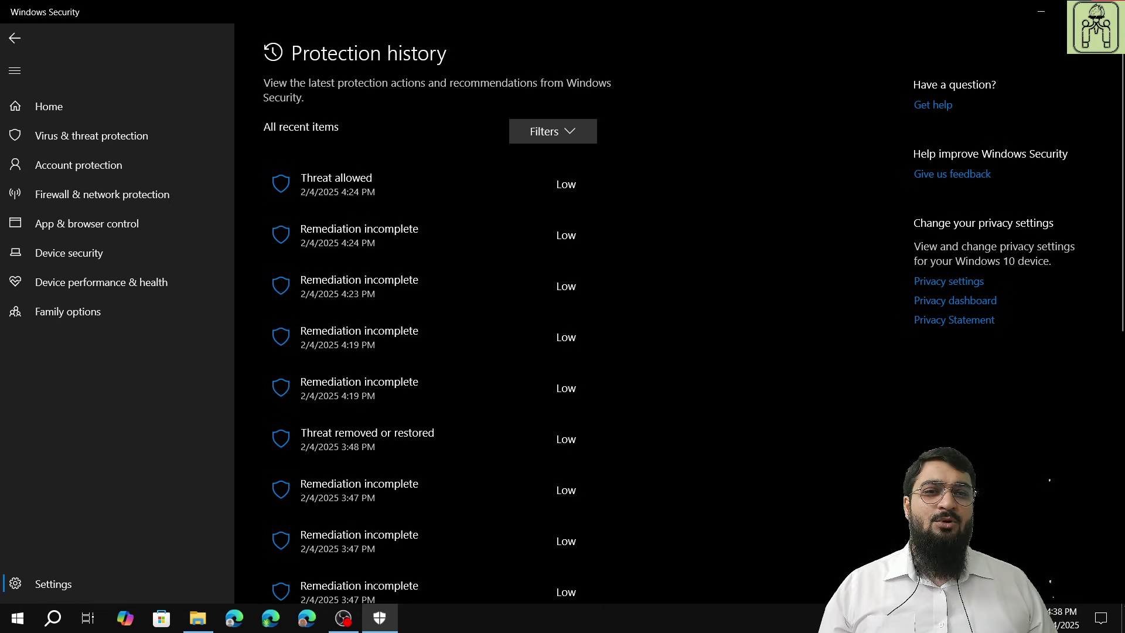
- Verify Controlled folder access is Off under ransomware protection, then close Windows Security
{"action": "left_click", "coordinate": [142, 144]}
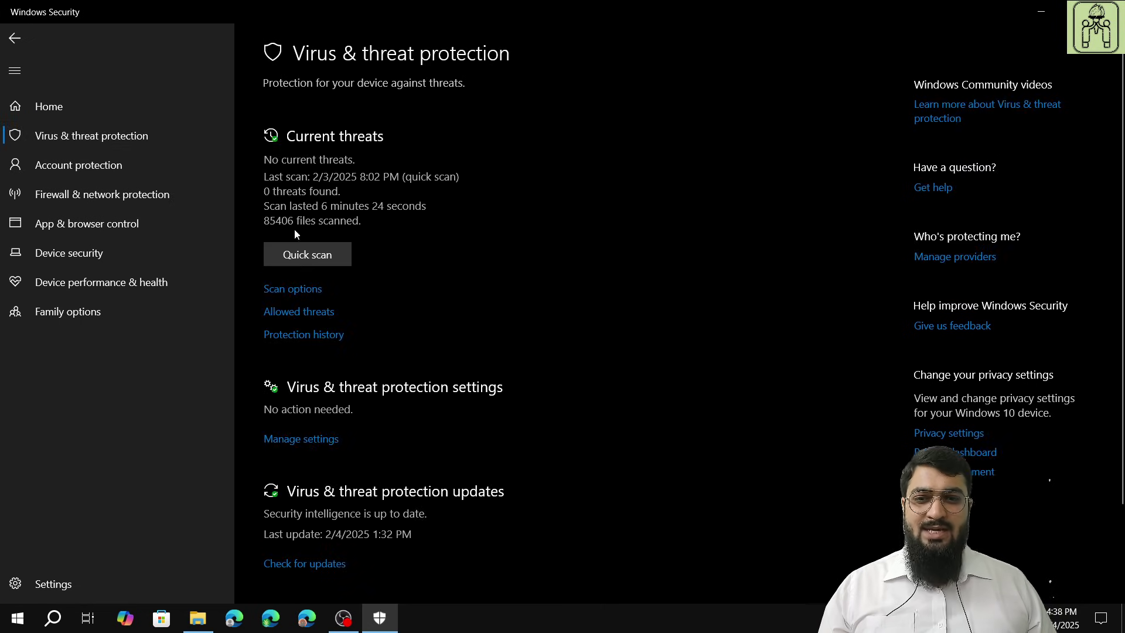
{"action": "scroll", "coordinate": [310, 518], "scroll_direction": "down", "scroll_amount": 3}
{"action": "left_click", "coordinate": [356, 559]}
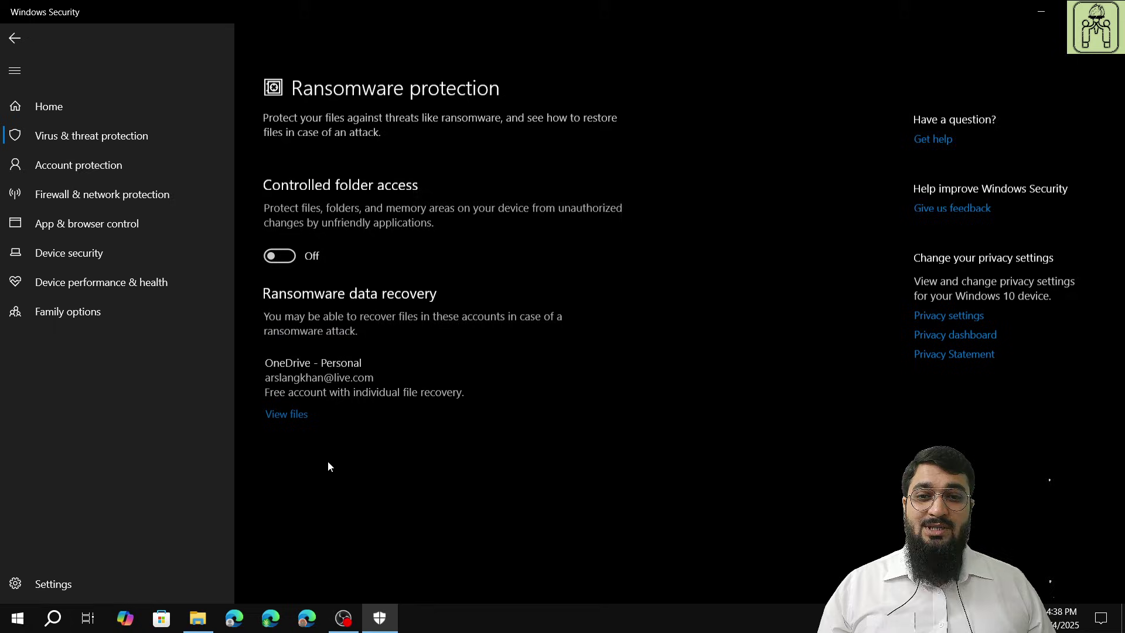
{"action": "left_click", "coordinate": [121, 144]}
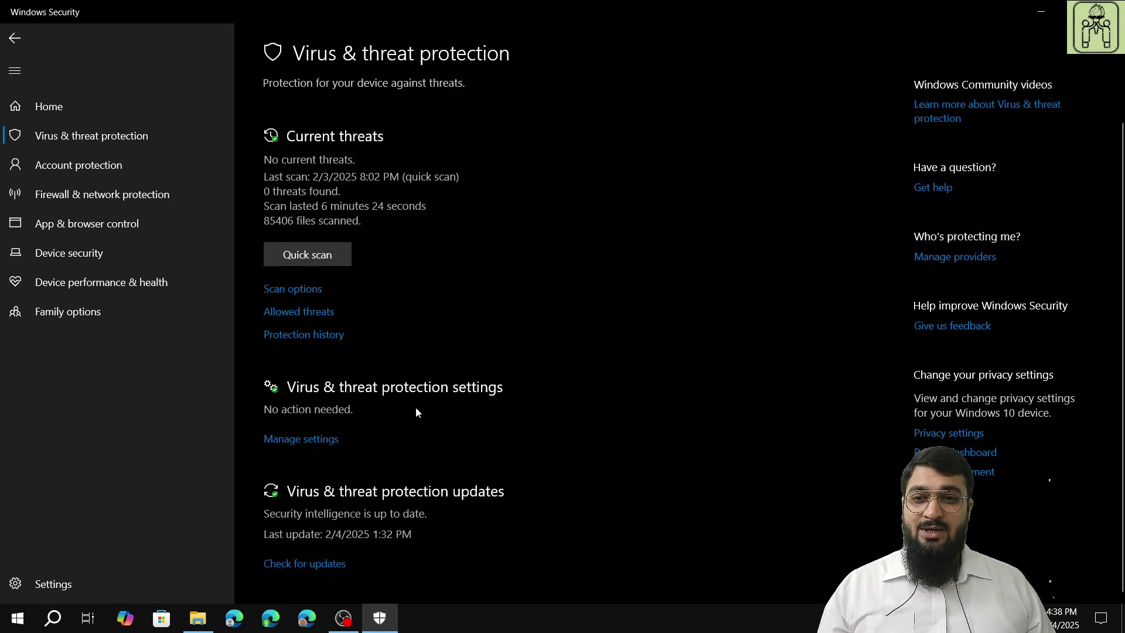
{"action": "scroll", "coordinate": [415, 407], "scroll_direction": "down", "scroll_amount": 3}
{"action": "left_click", "coordinate": [389, 565]}
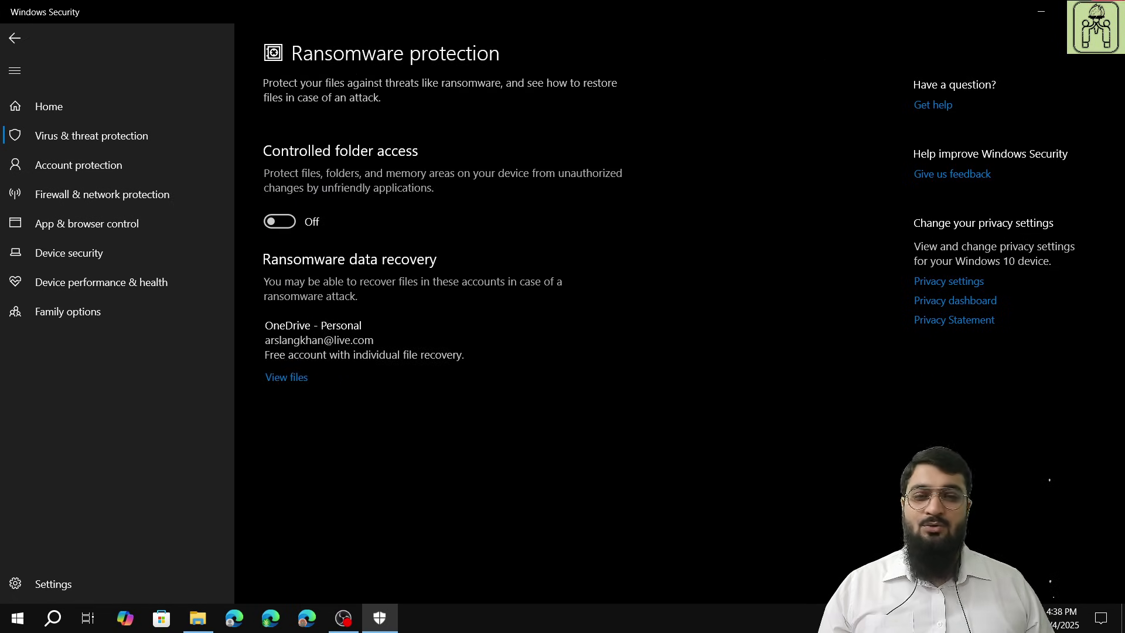
{"action": "key", "text": "alt+F4"}
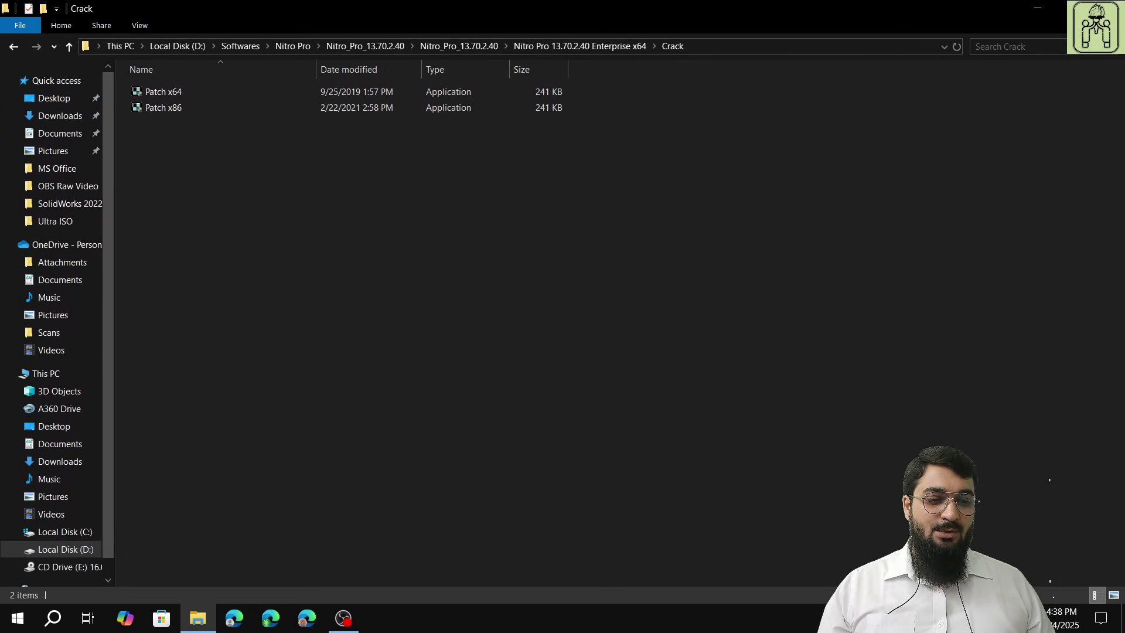
- Check the Wi-Fi status, then copy Patch x64 from the Crack folder
{"action": "left_click", "coordinate": [1078, 617]}
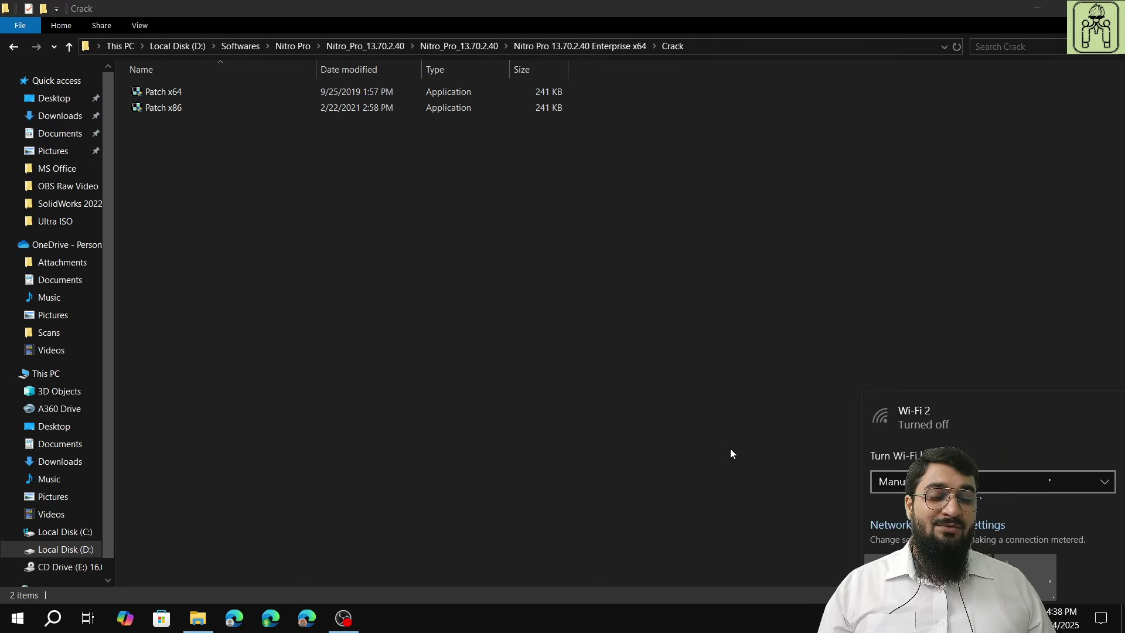
{"action": "left_click", "coordinate": [612, 321]}
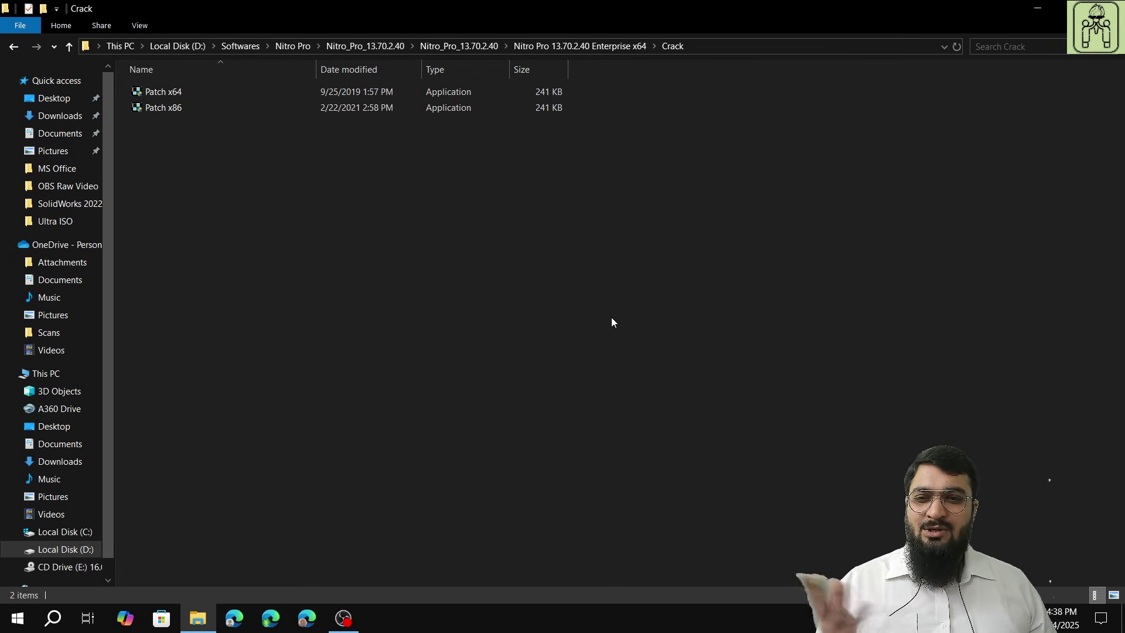
{"action": "left_click", "coordinate": [170, 95]}
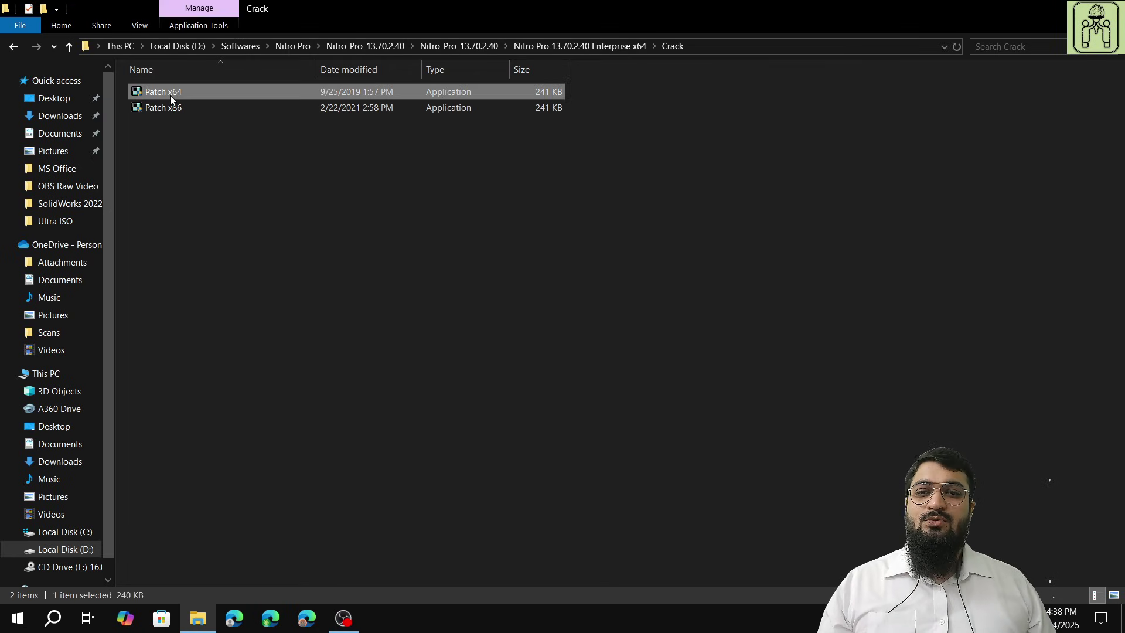
{"action": "right_click", "coordinate": [170, 95]}
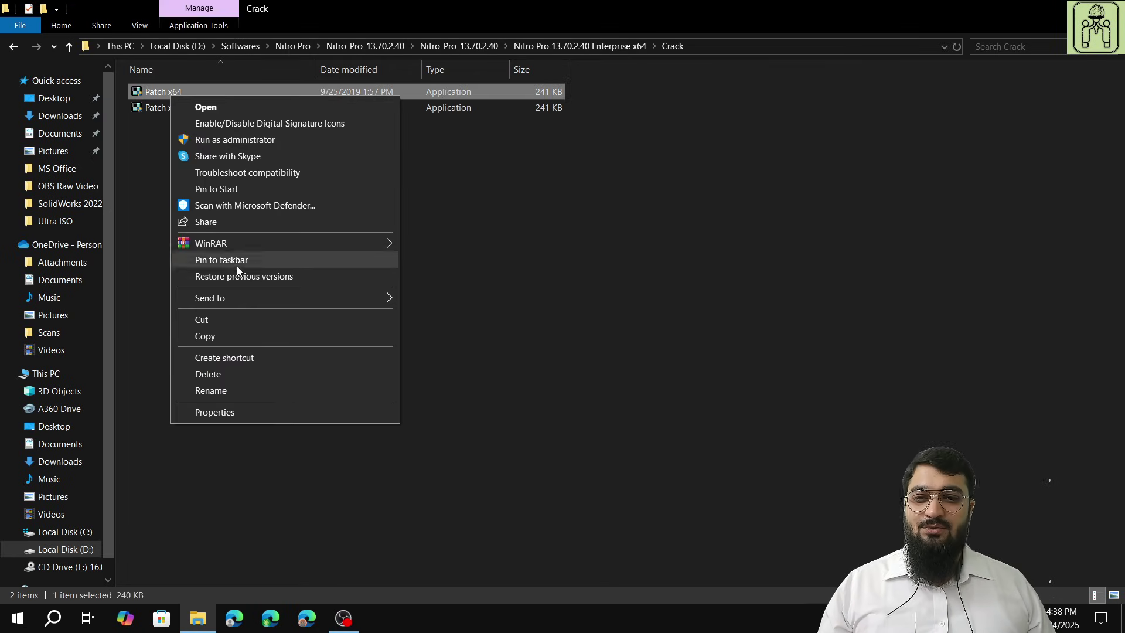
{"action": "left_click", "coordinate": [238, 336]}
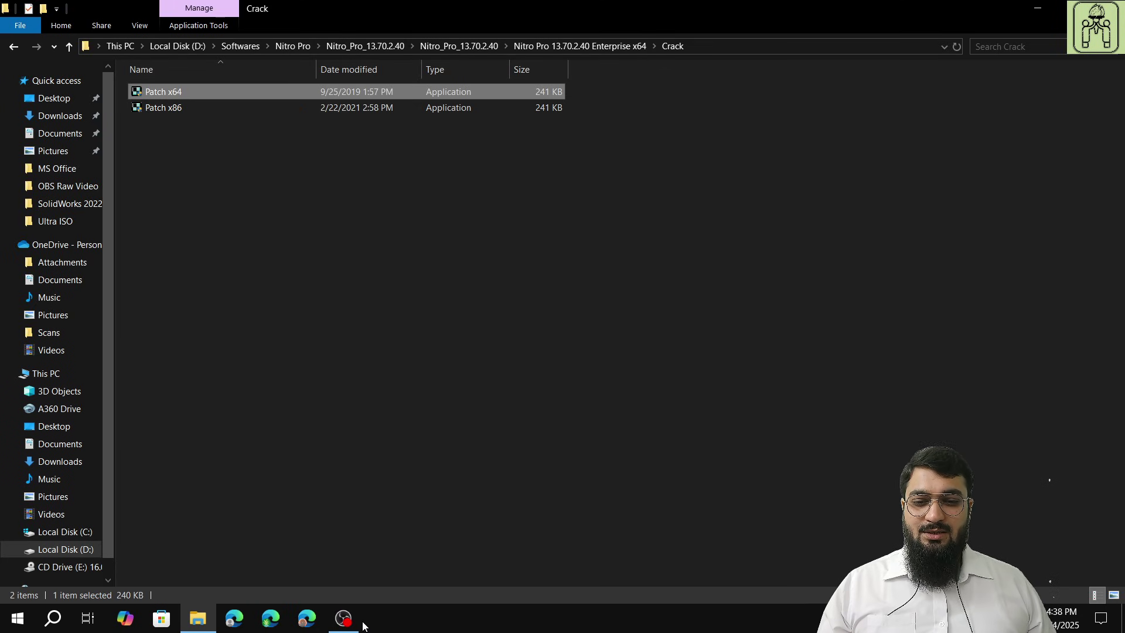
{"action": "left_click", "coordinate": [344, 618]}
{"action": "left_click", "coordinate": [197, 619]}
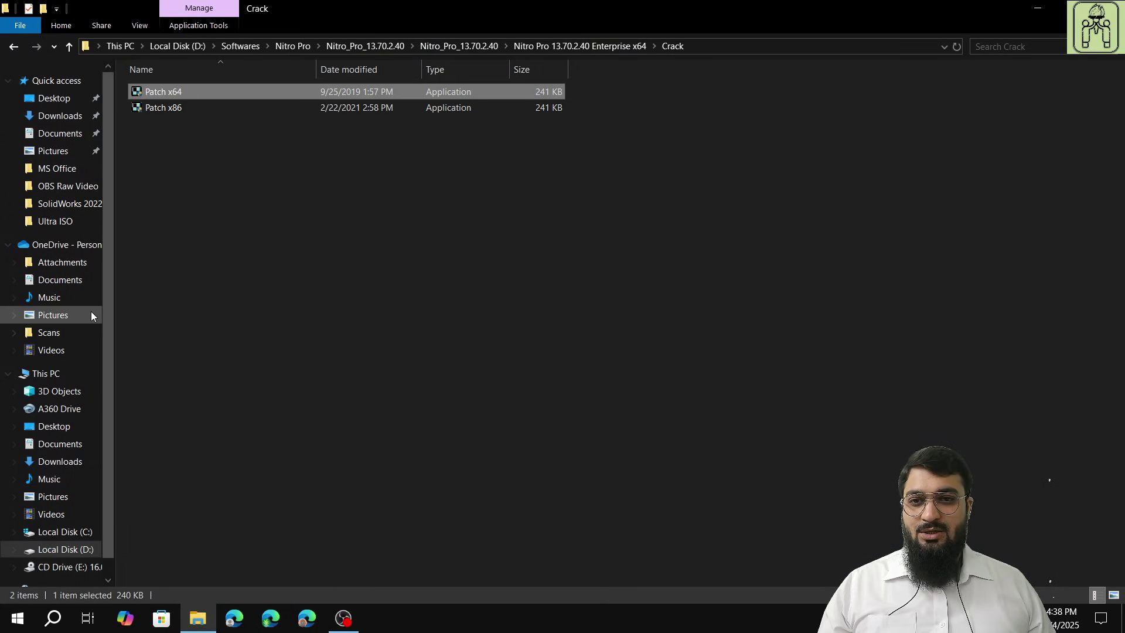
- Open Nitro Pro's install folder on drive C via its Start menu shortcut
{"action": "key", "text": "super"}
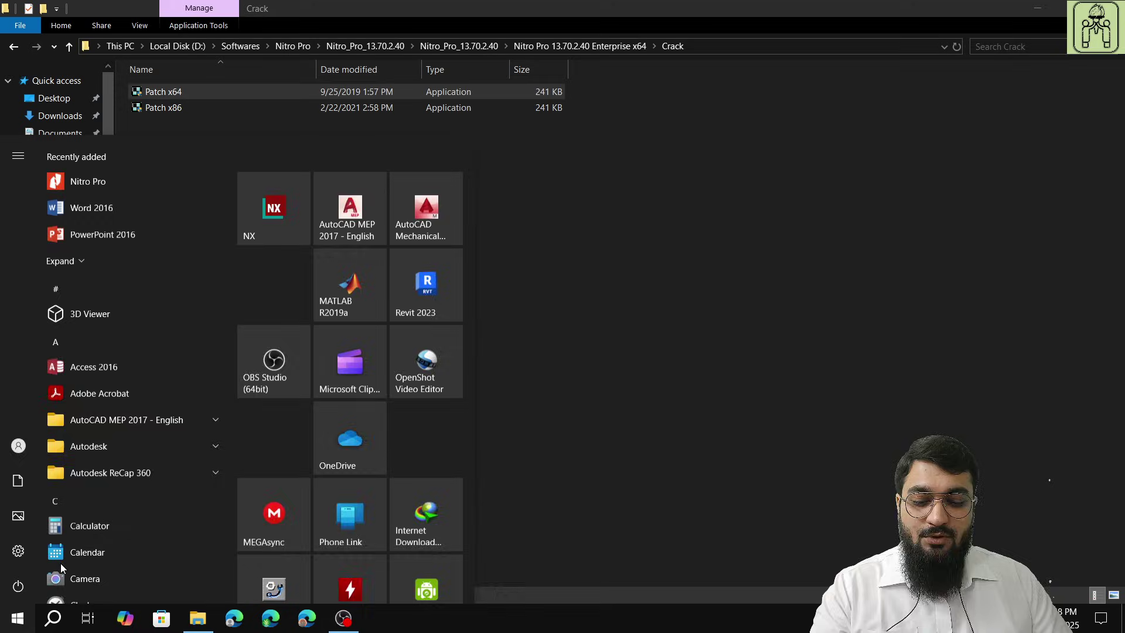
{"action": "type", "text": "nitro"}
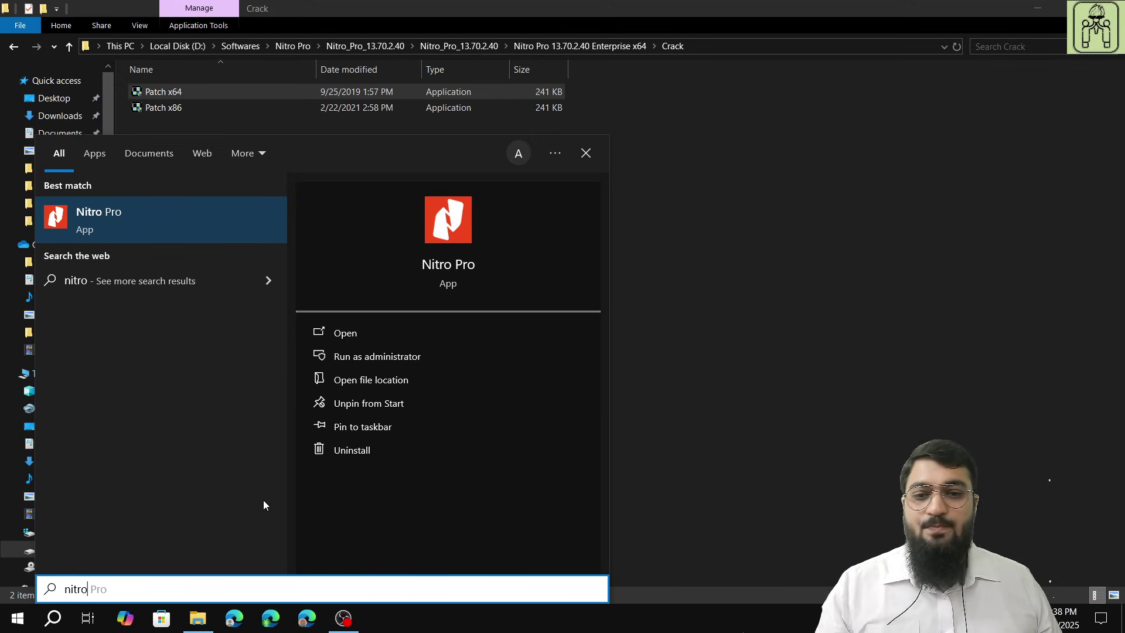
{"action": "left_click", "coordinate": [370, 380]}
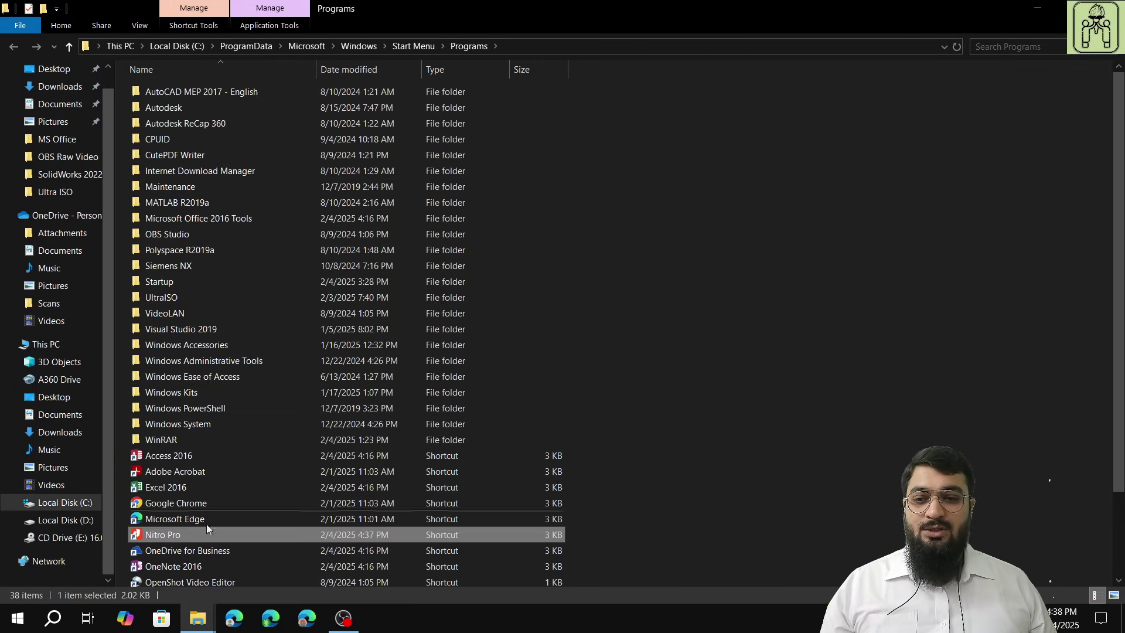
{"action": "right_click", "coordinate": [149, 534]}
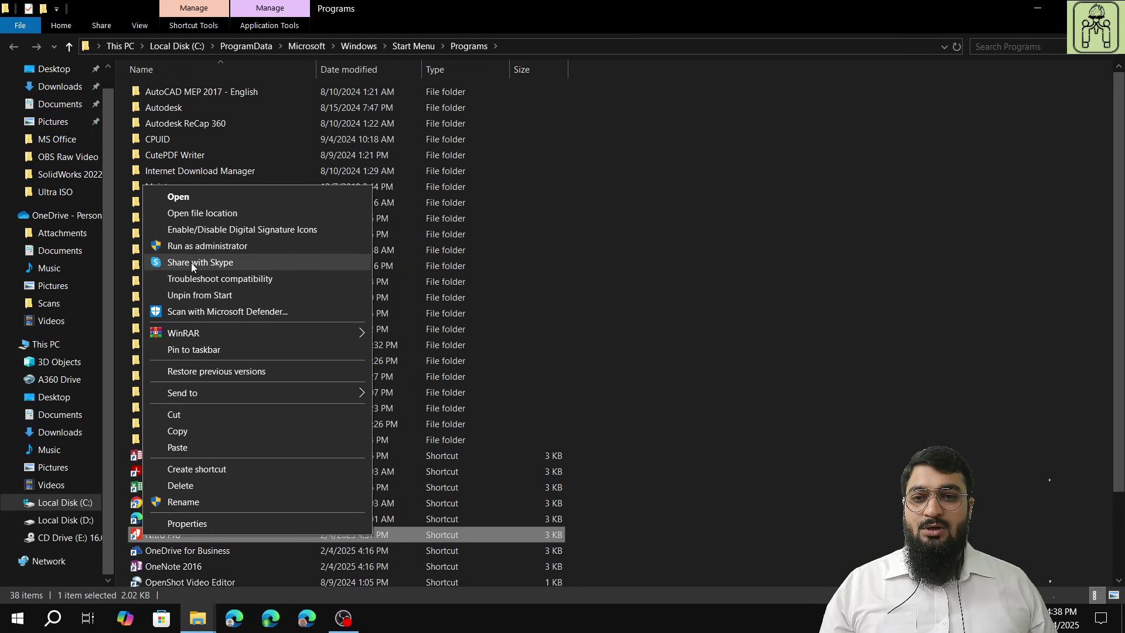
{"action": "left_click", "coordinate": [196, 215]}
- Paste Patch x64 into the Nitro Pro 13 folder, replacing the existing file with admin permission
{"action": "right_click", "coordinate": [657, 270]}
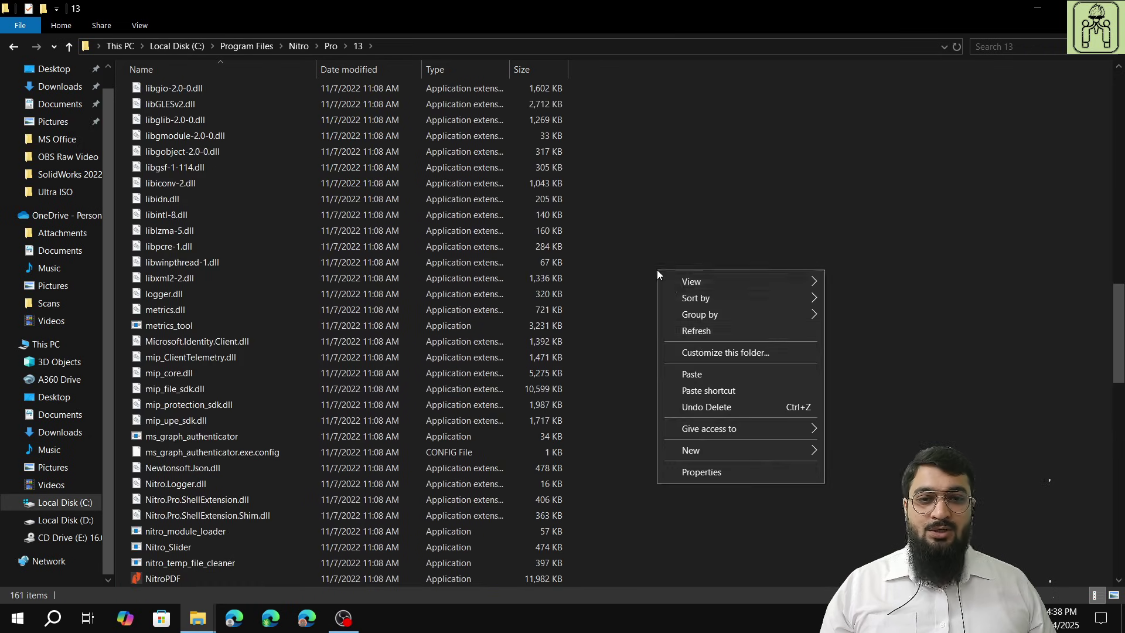
{"action": "left_click", "coordinate": [691, 374]}
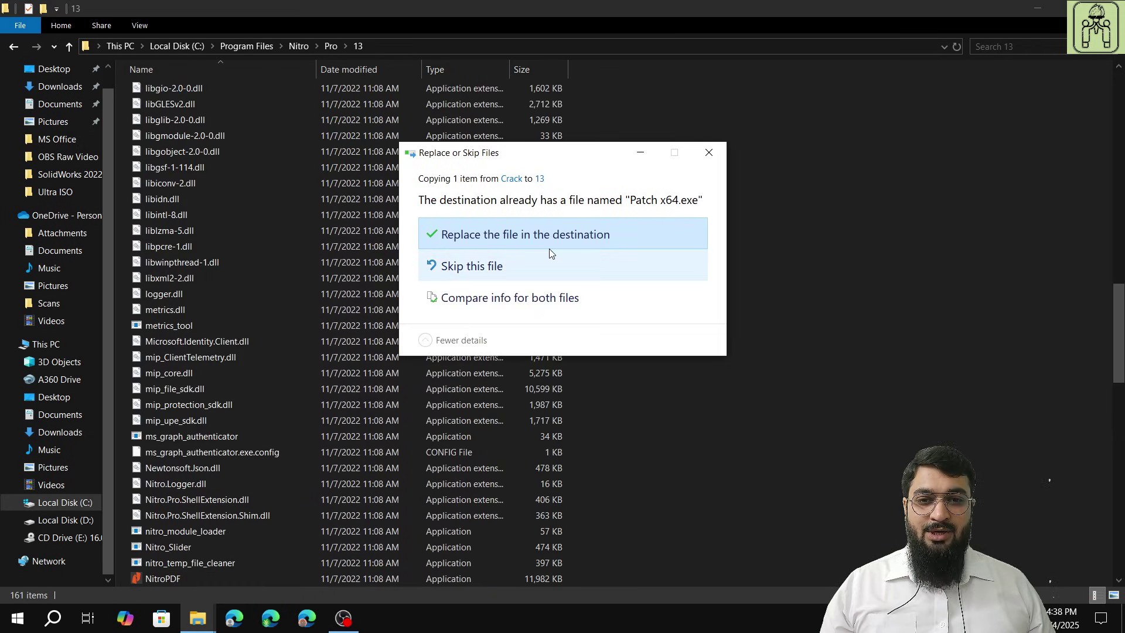
{"action": "left_click", "coordinate": [525, 233]}
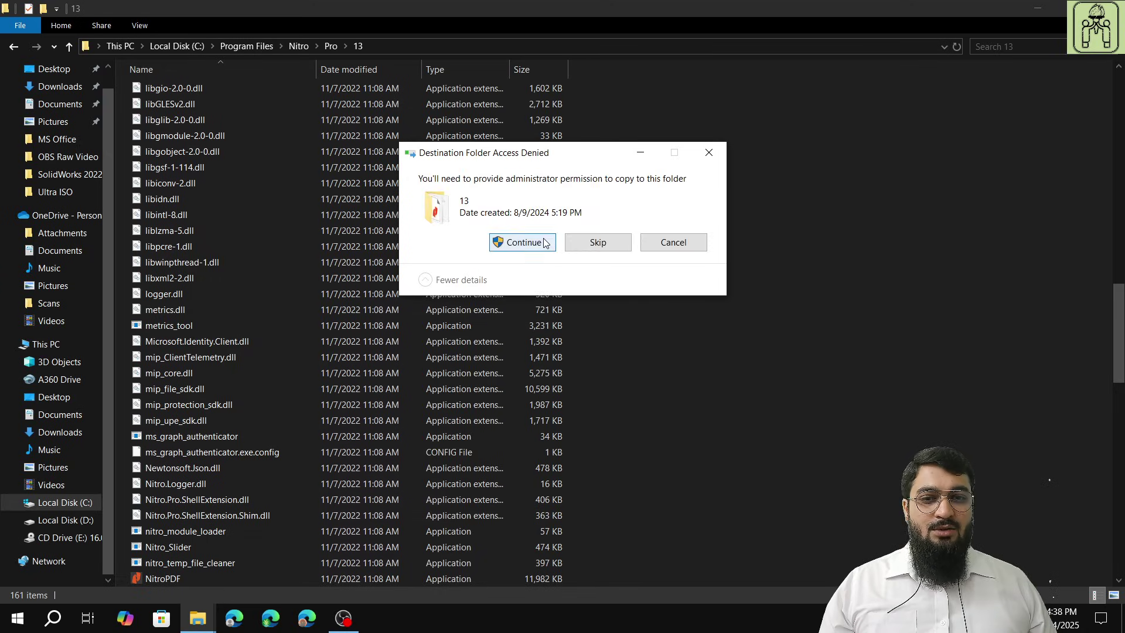
{"action": "left_click", "coordinate": [524, 241]}
{"action": "left_click", "coordinate": [162, 579]}
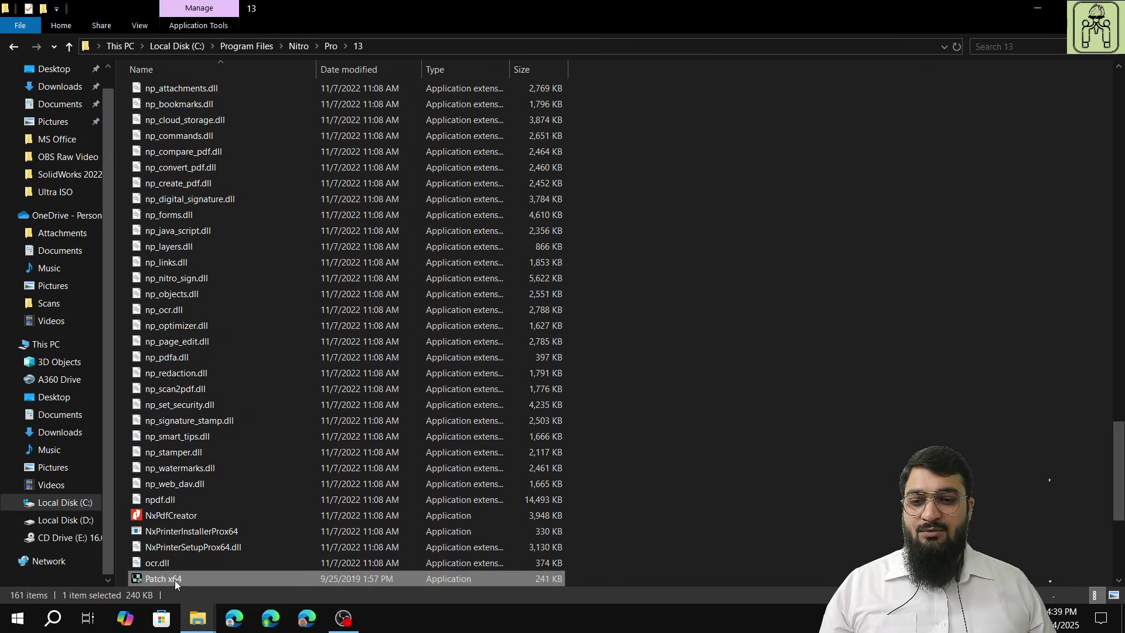
- Run Patch x64 as administrator to patch NitroPDF.exe, then close the patcher
{"action": "right_click", "coordinate": [174, 579]}
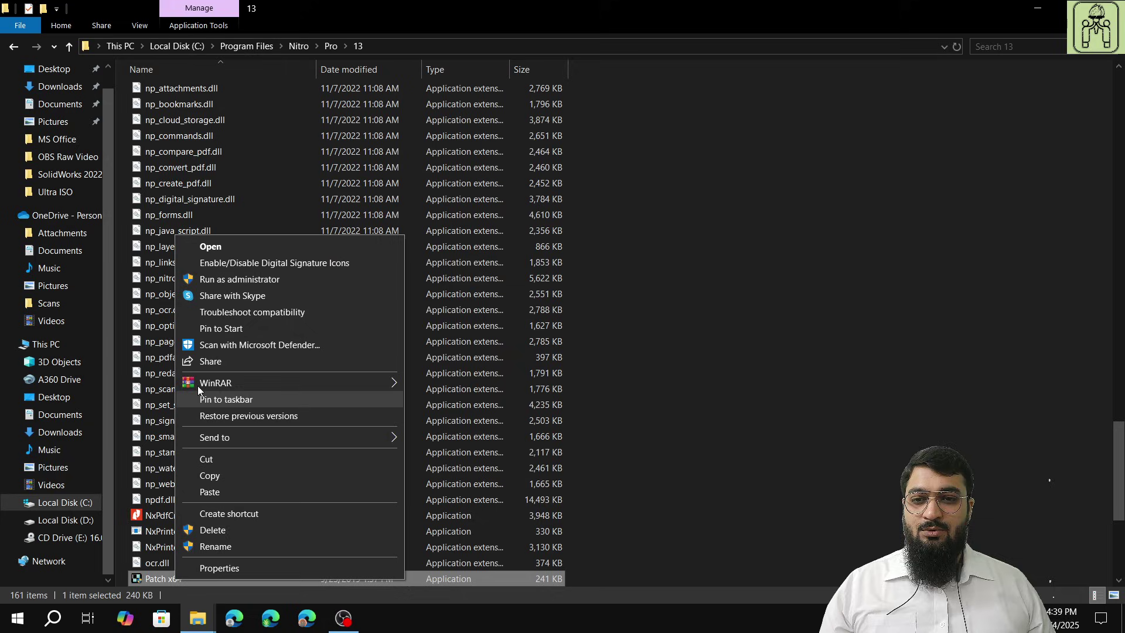
{"action": "left_click", "coordinate": [226, 283]}
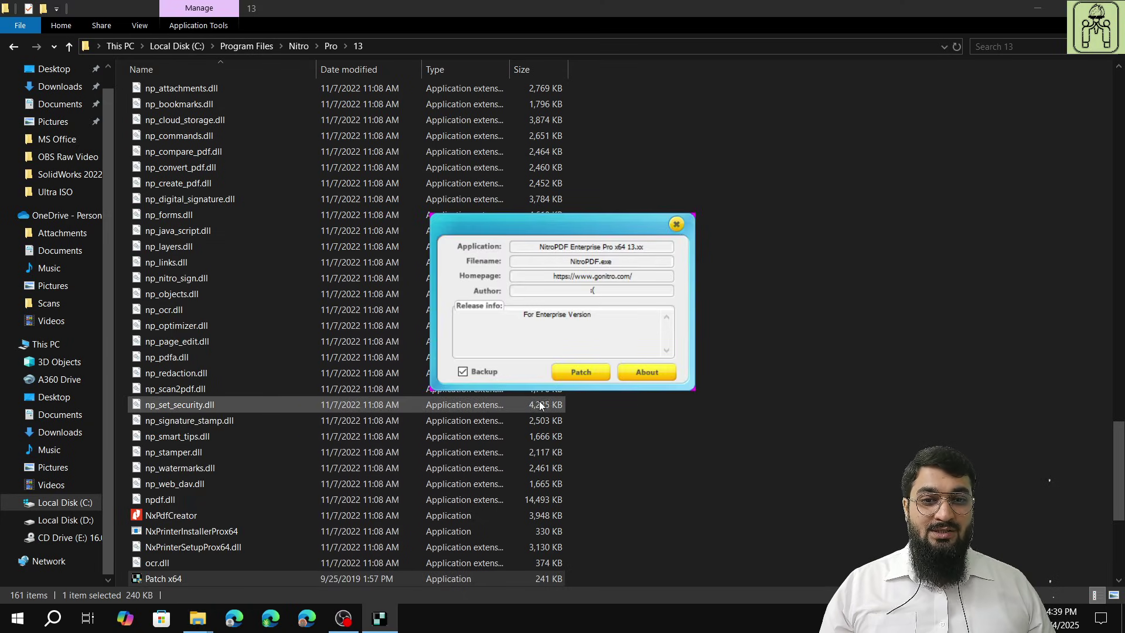
{"action": "left_click", "coordinate": [577, 373]}
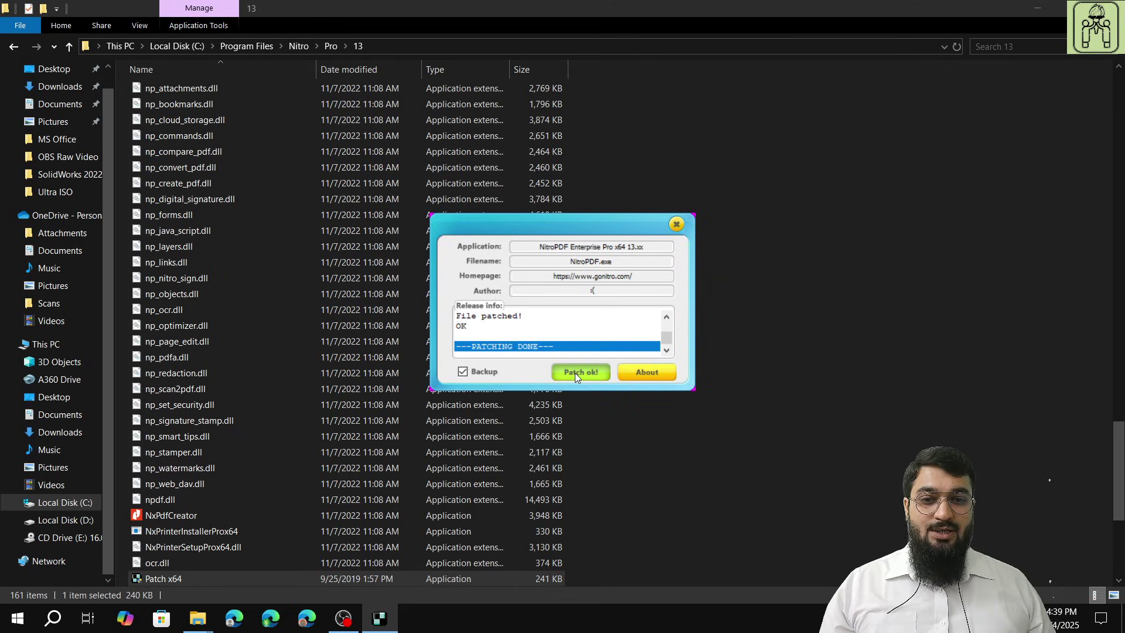
{"action": "left_click", "coordinate": [676, 224]}
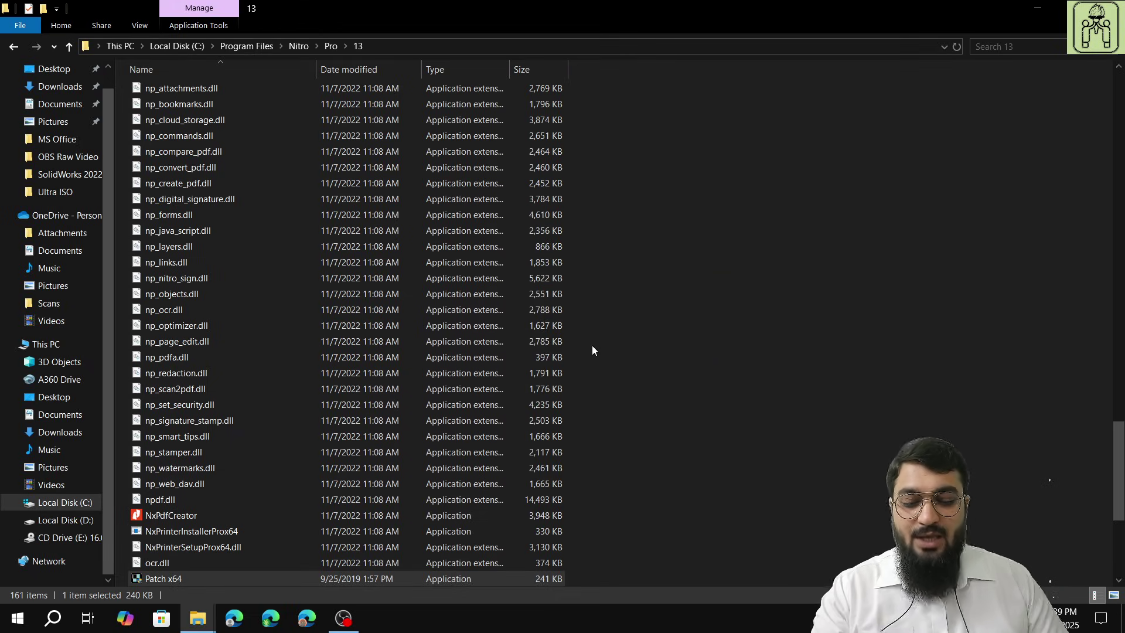
{"action": "key", "text": "super"}
{"action": "type", "text": "nitr"}
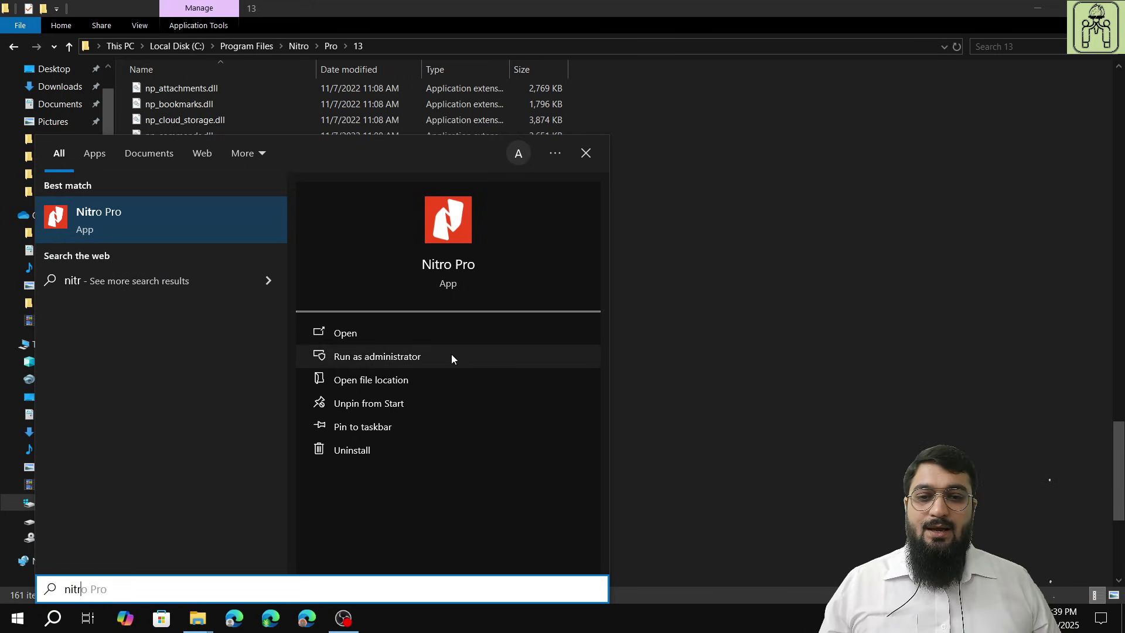
- Launch Nitro Pro, cancel the Create PDF From File dialog, and open the recent payslip PDF
{"action": "left_click", "coordinate": [218, 227]}
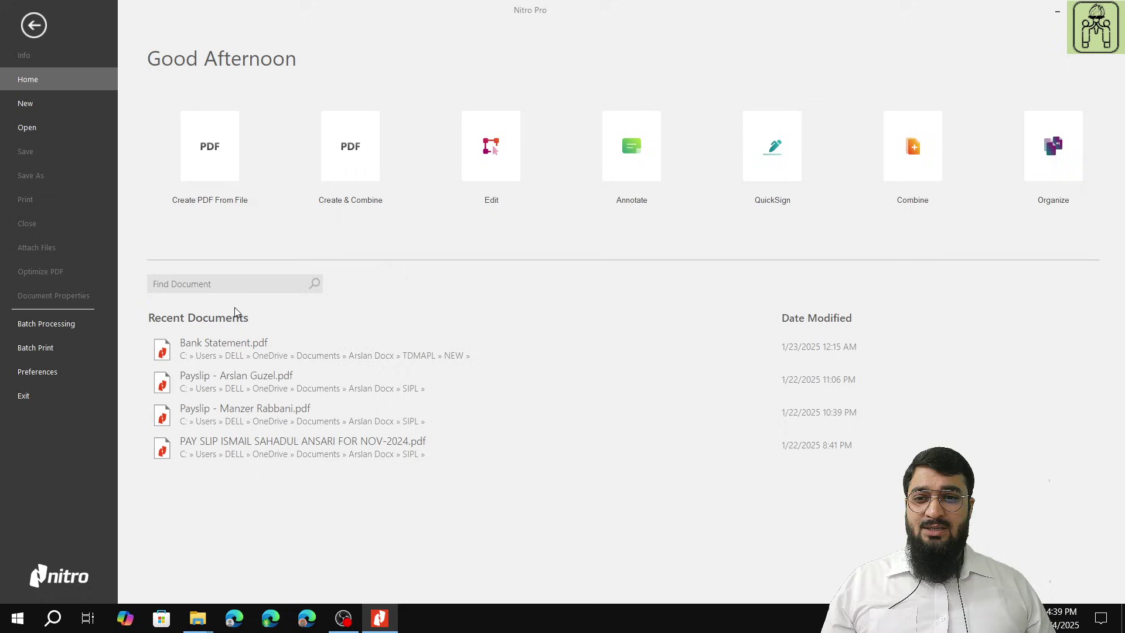
{"action": "left_click", "coordinate": [235, 154]}
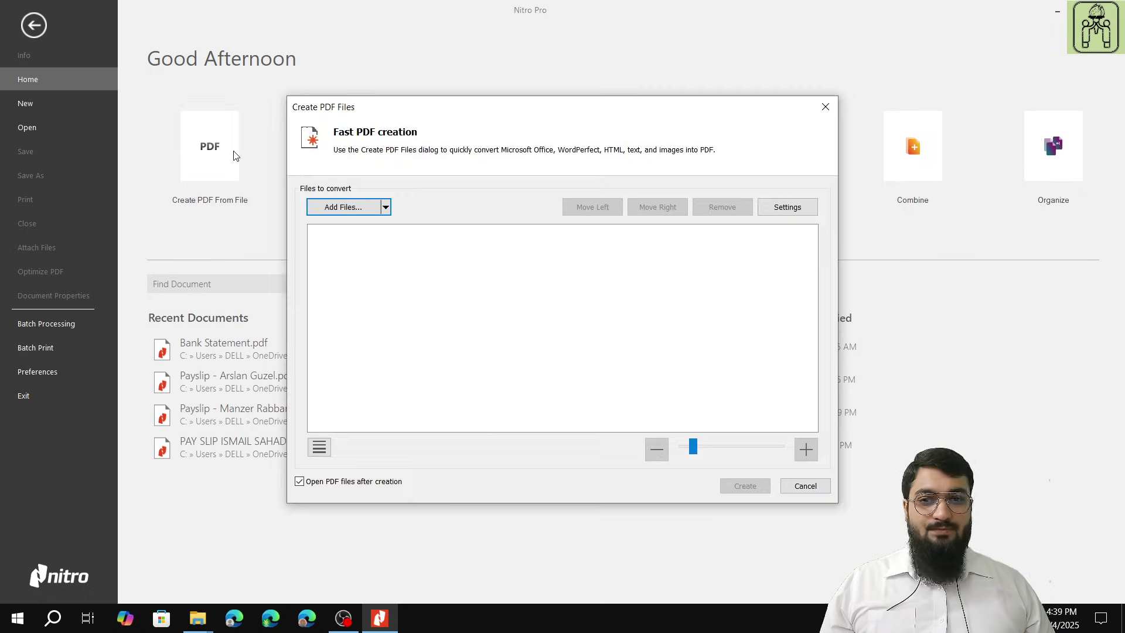
{"action": "left_click", "coordinate": [800, 488]}
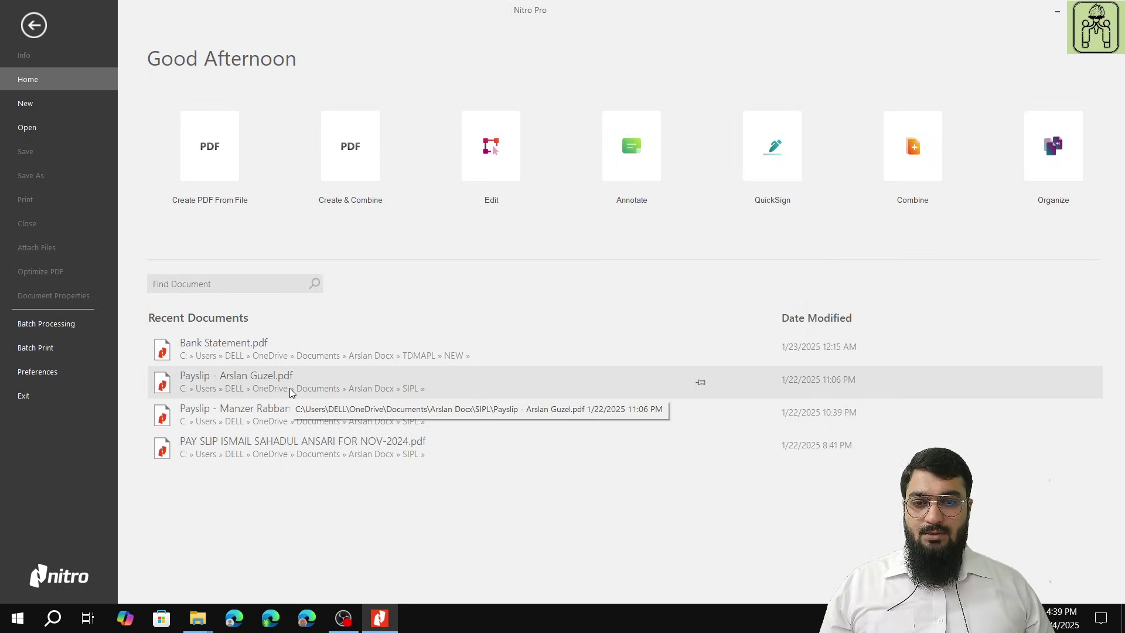
{"action": "left_click", "coordinate": [291, 411]}
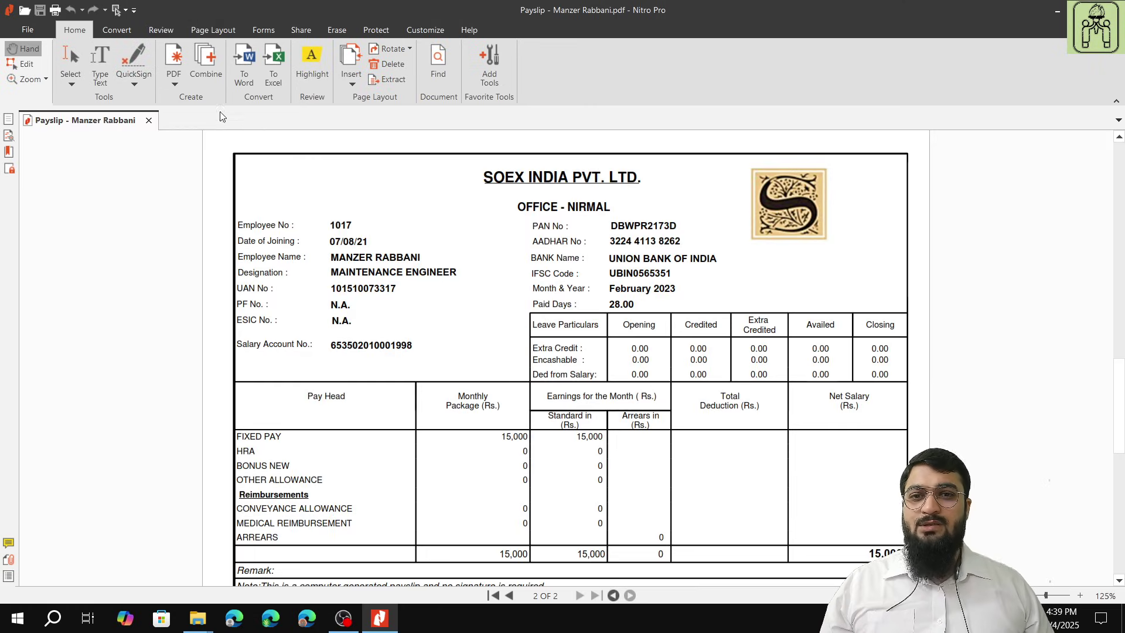
- Check that Nitro Pro's About dialog shows version 13.70.2.40 with a Perpetual license
{"action": "left_click", "coordinate": [28, 30]}
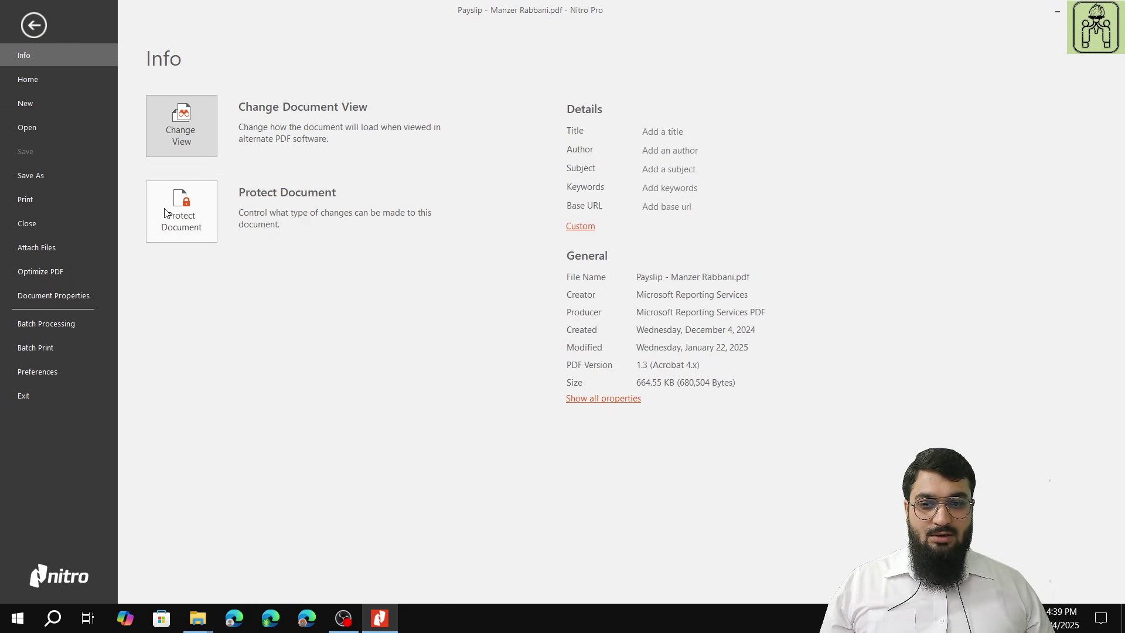
{"action": "left_click", "coordinate": [33, 25]}
{"action": "left_click", "coordinate": [467, 31]}
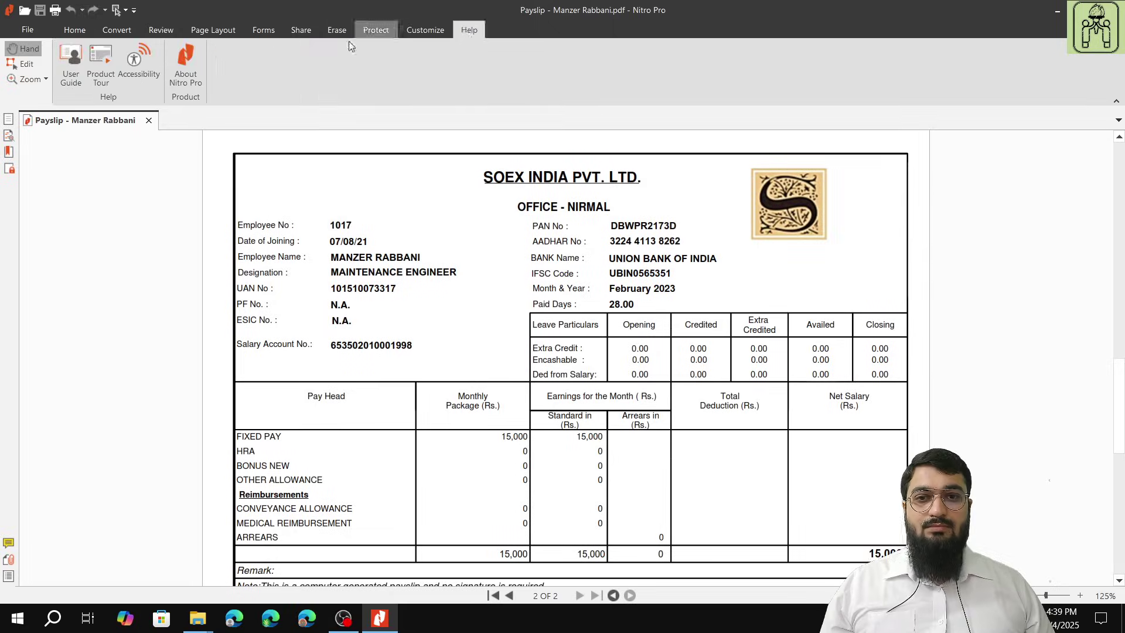
{"action": "left_click", "coordinate": [185, 66]}
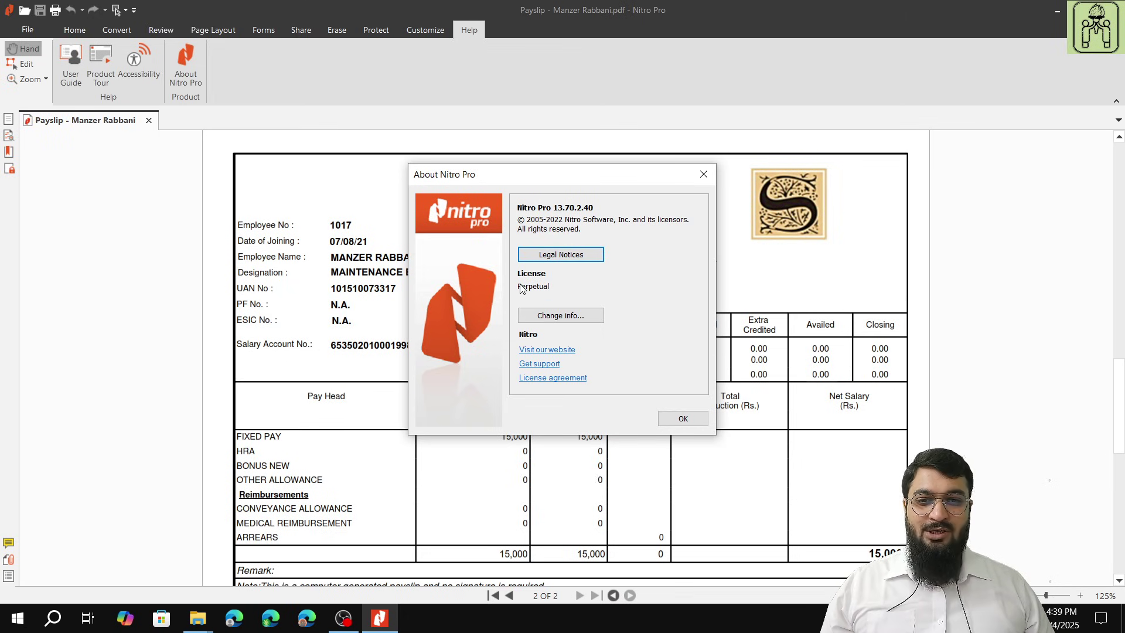
{"action": "left_click", "coordinate": [703, 174]}
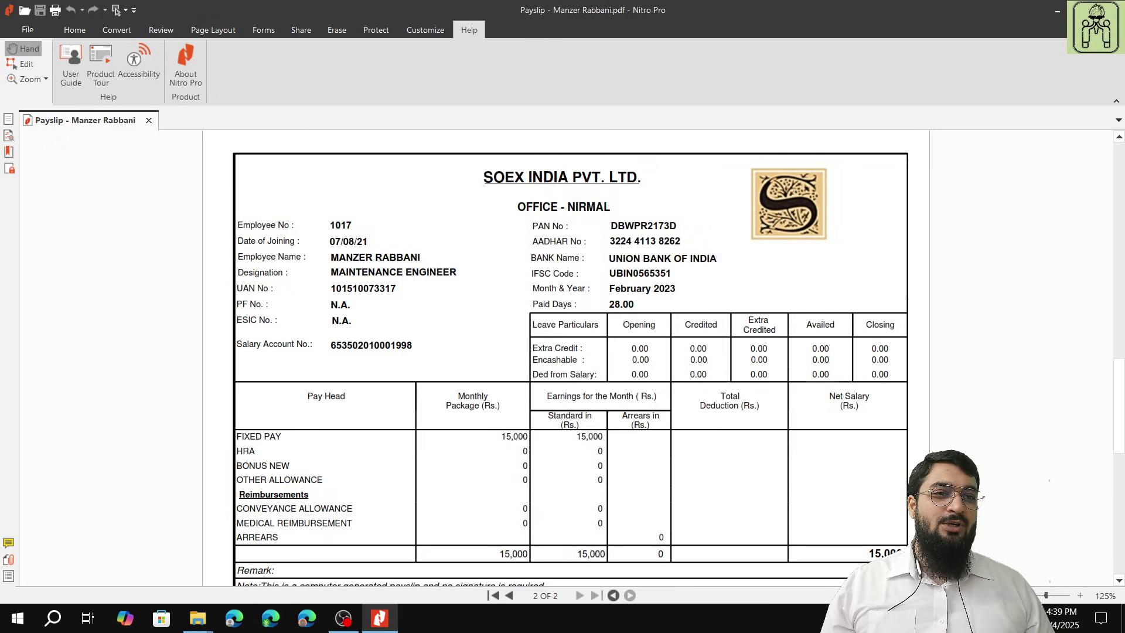
- Close Nitro Pro and return to OBS Studio by way of the Crack folder window
{"action": "key", "text": "alt+F4"}
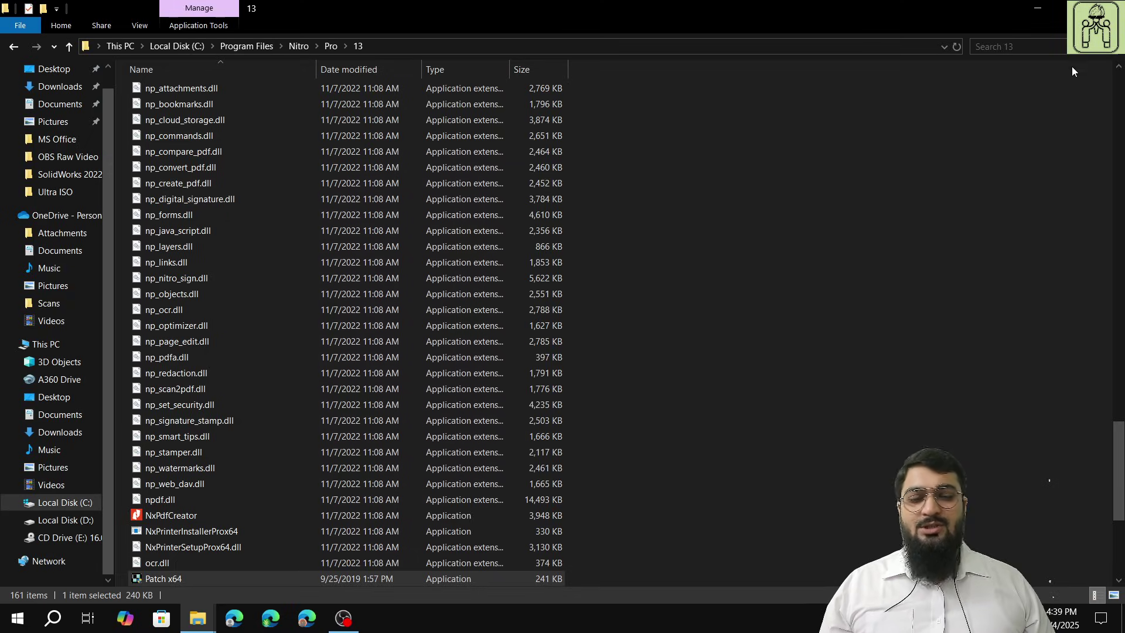
{"action": "key", "text": "alt+Tab"}
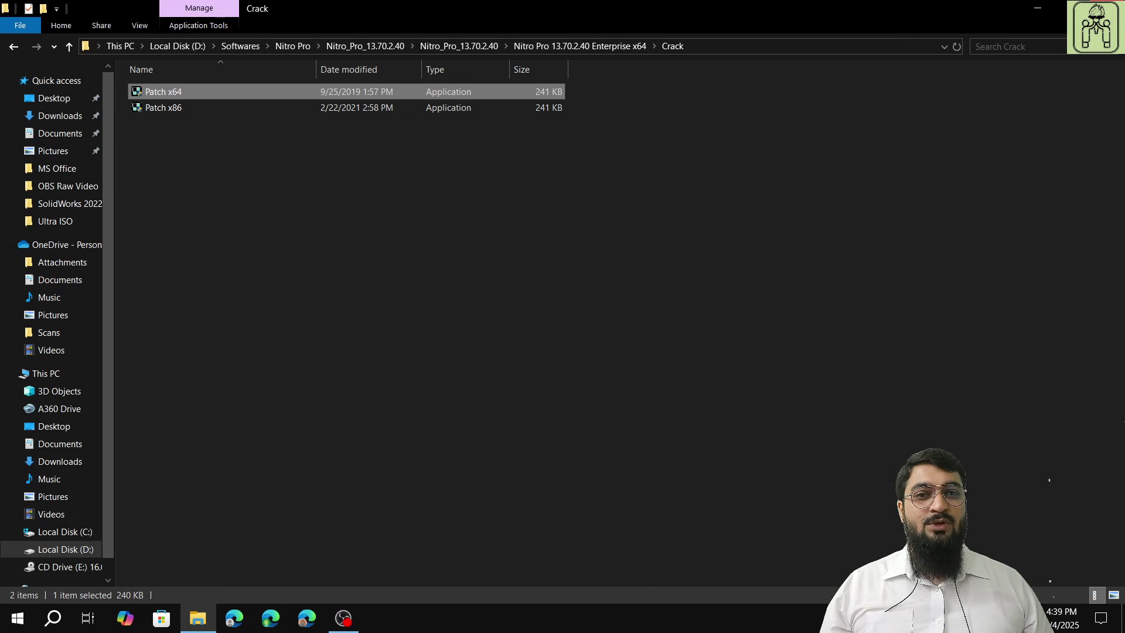
{"action": "left_click", "coordinate": [343, 618]}
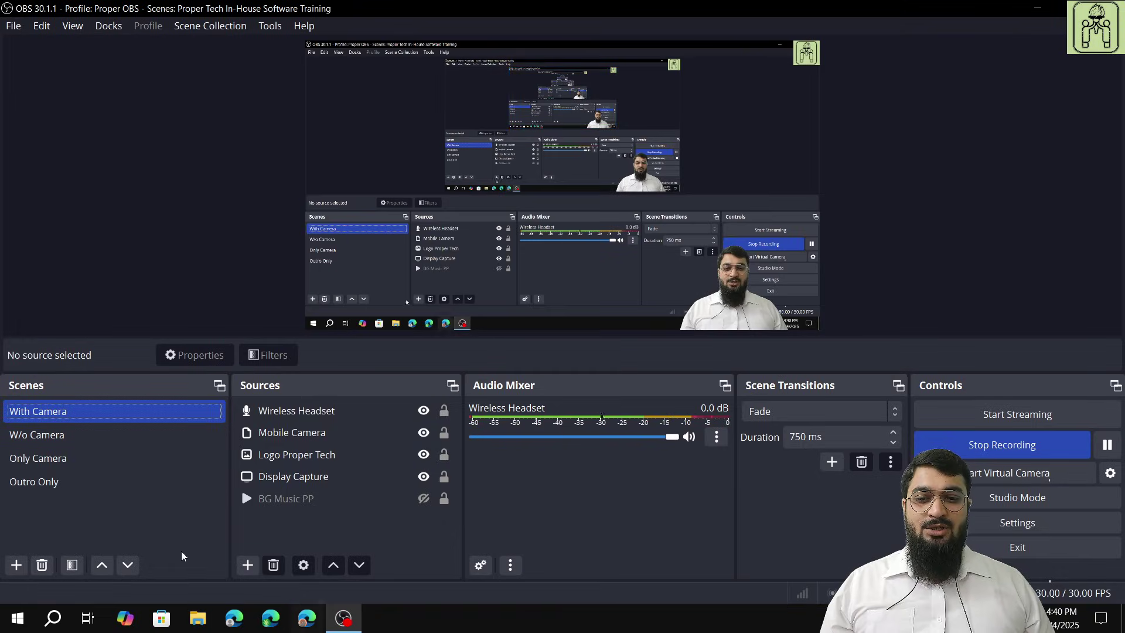